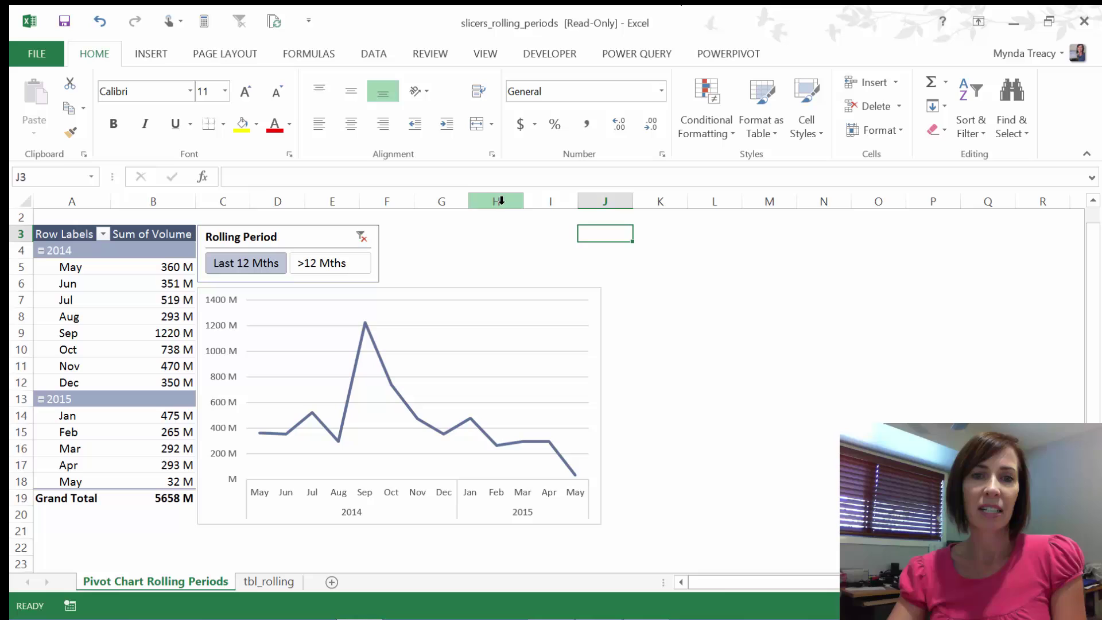
Select the Rolling Period slicer filtering to Last 12 Mths, then deselect it.
{"action": "left_click", "coordinate": [312, 229]}
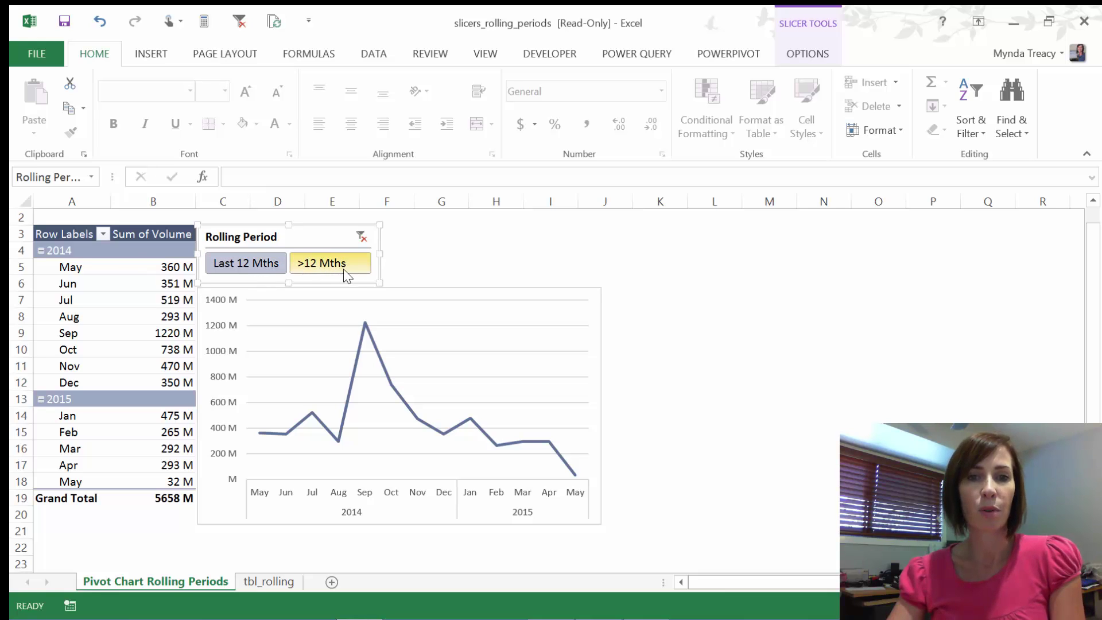
{"action": "left_click", "coordinate": [421, 260]}
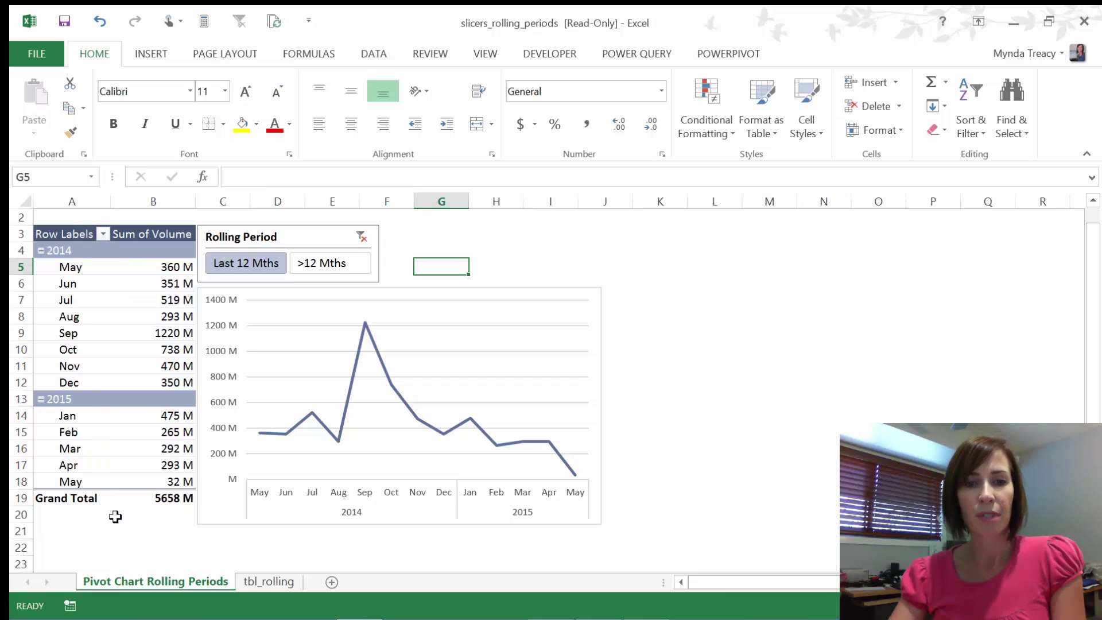
{"action": "left_click", "coordinate": [266, 579]}
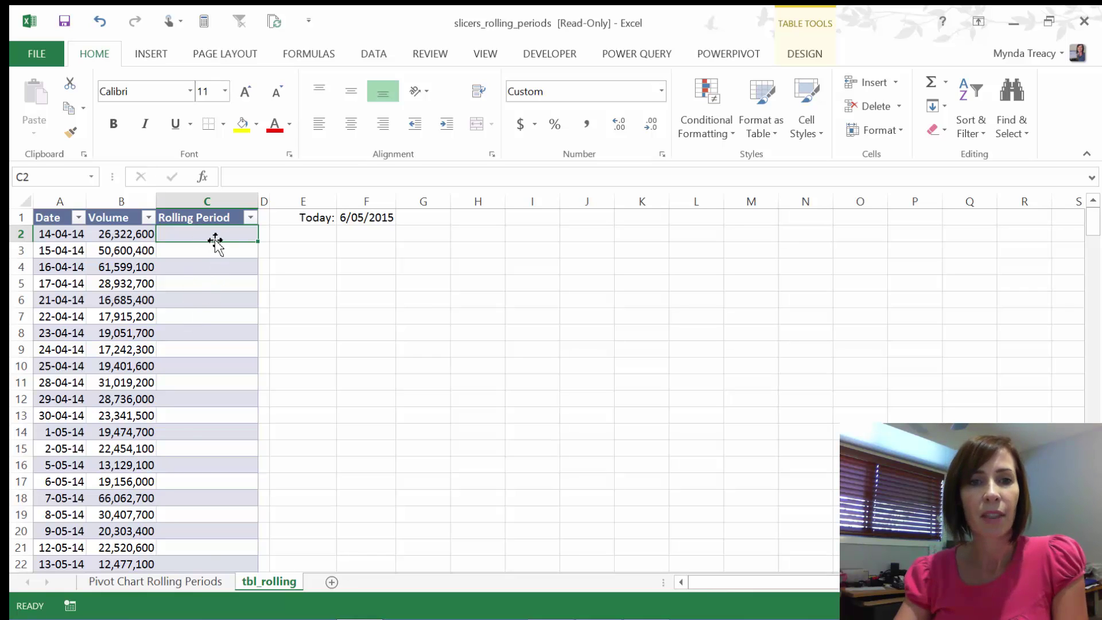
{"action": "left_click", "coordinate": [71, 233]}
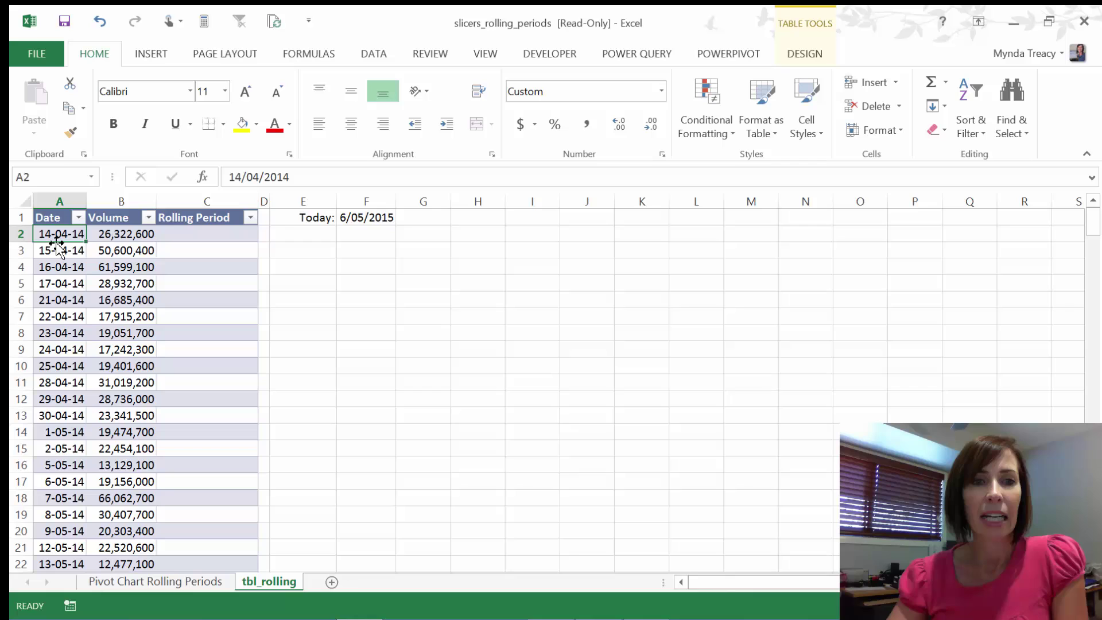
{"action": "left_click", "coordinate": [109, 238]}
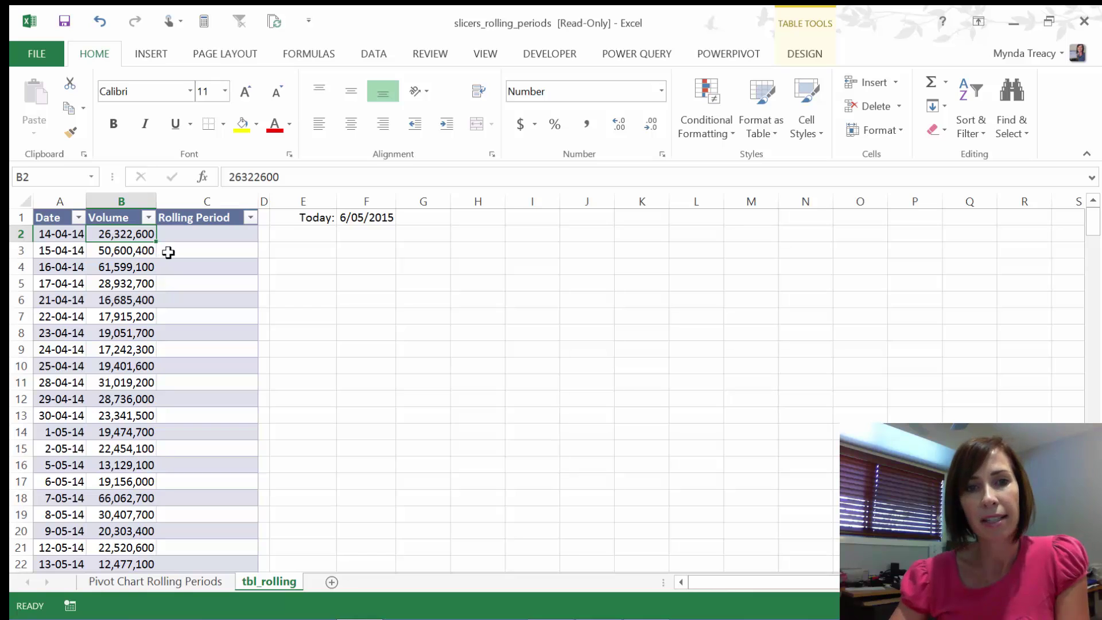
{"action": "left_click", "coordinate": [179, 234]}
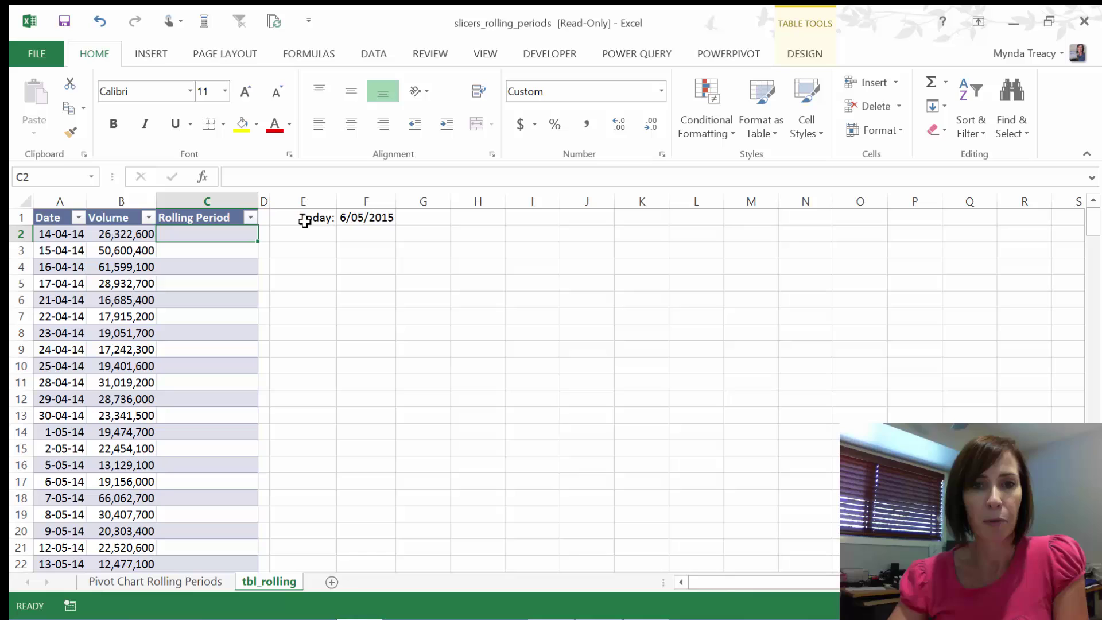
{"action": "left_click", "coordinate": [61, 234]}
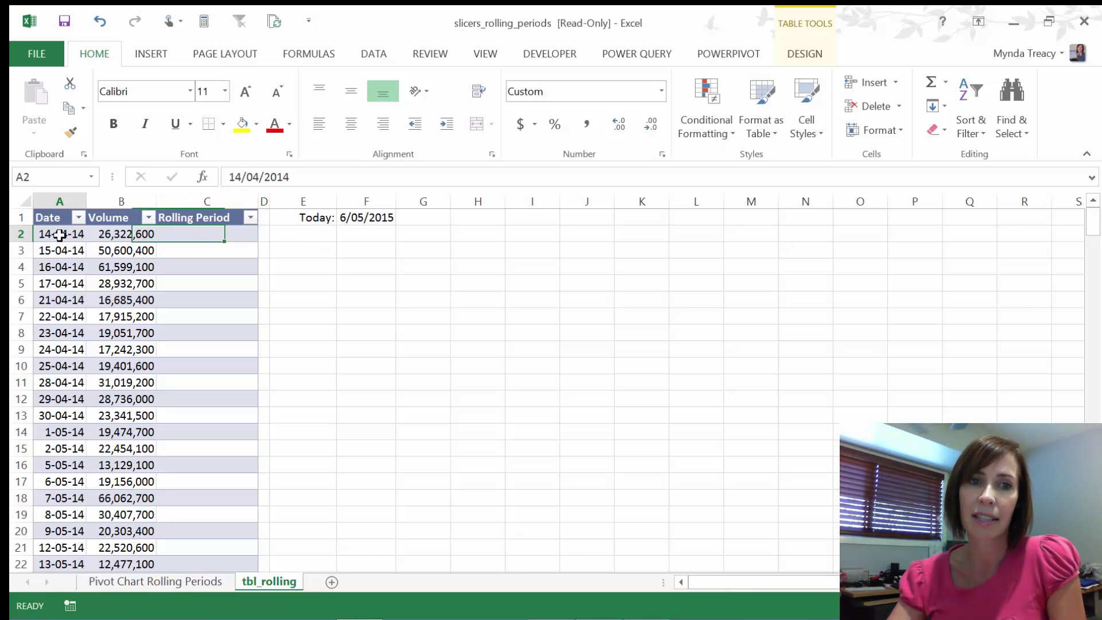
{"action": "left_click", "coordinate": [354, 219]}
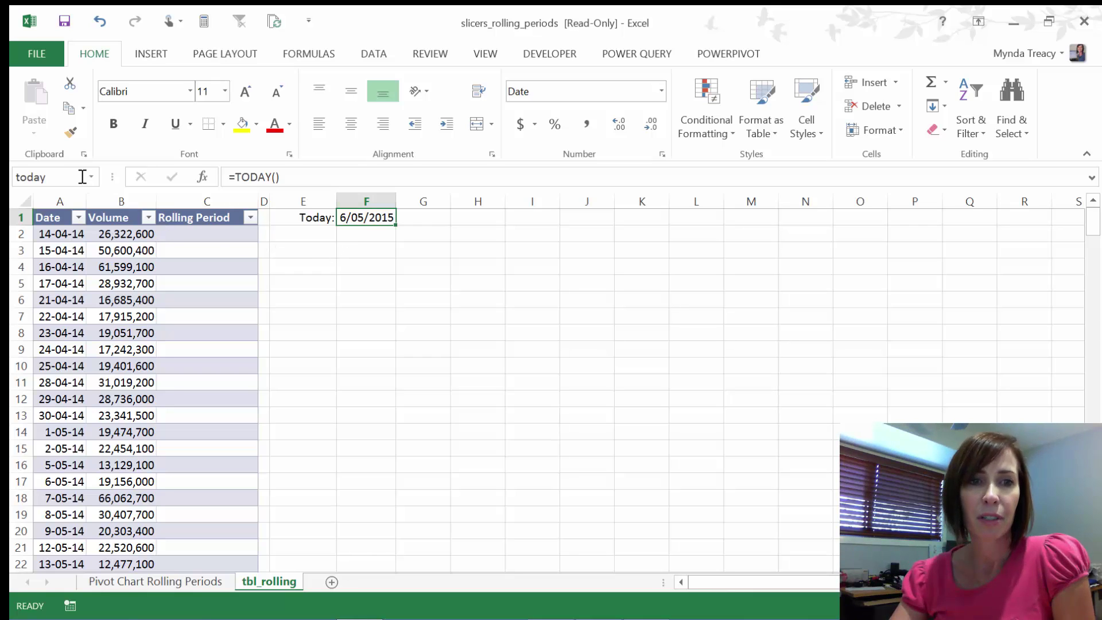
{"action": "left_click", "coordinate": [35, 177]}
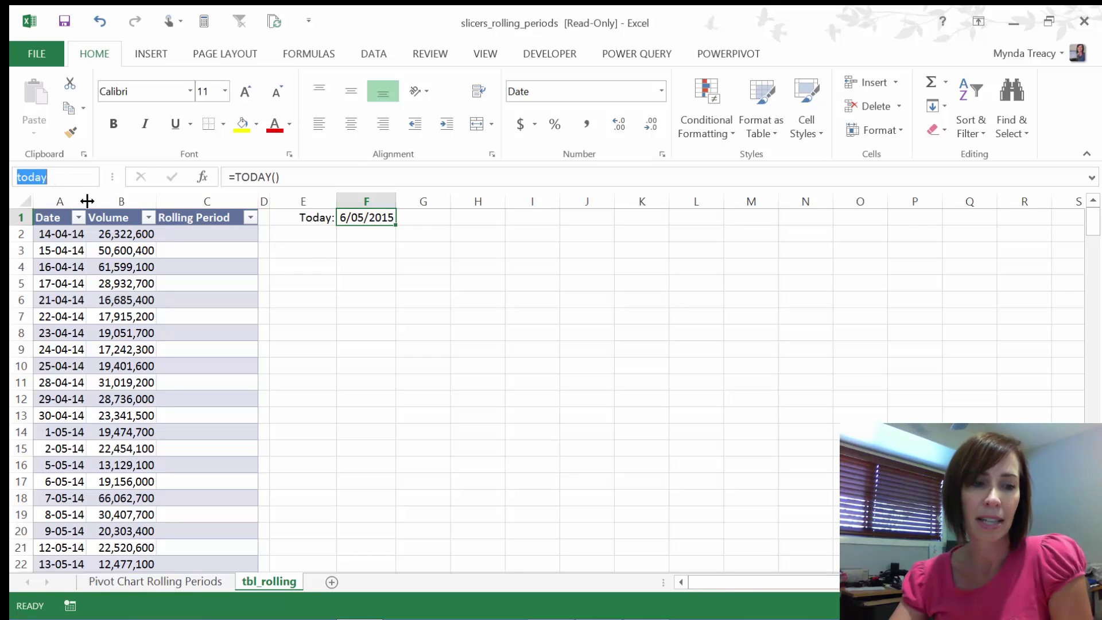
{"action": "left_click", "coordinate": [178, 238]}
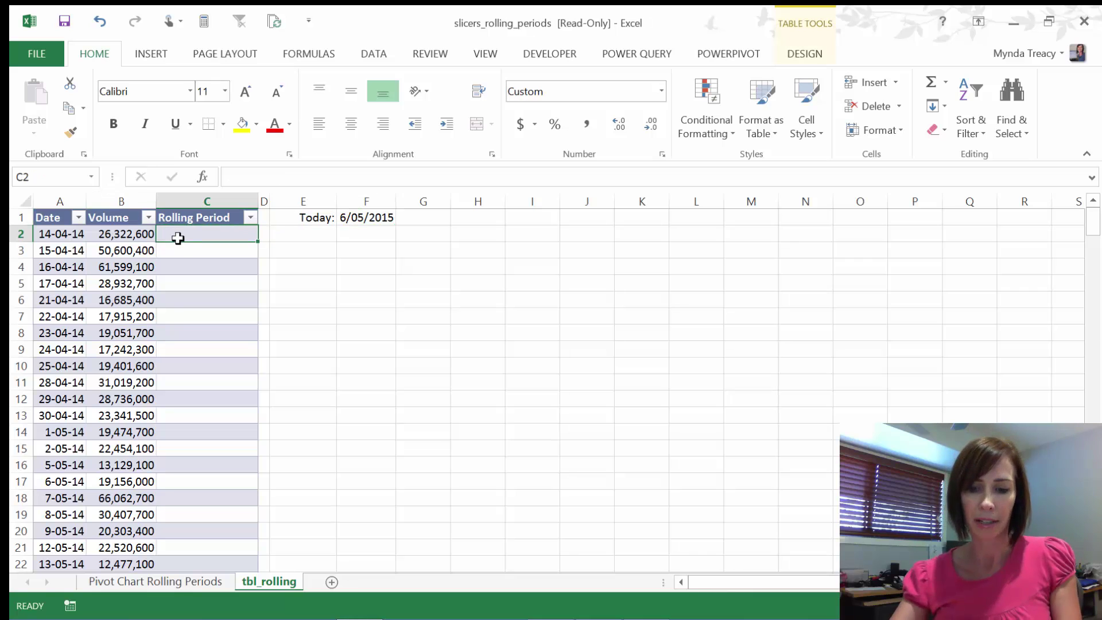
{"action": "type", "text": "=if"}
{"action": "key", "text": "Tab"}
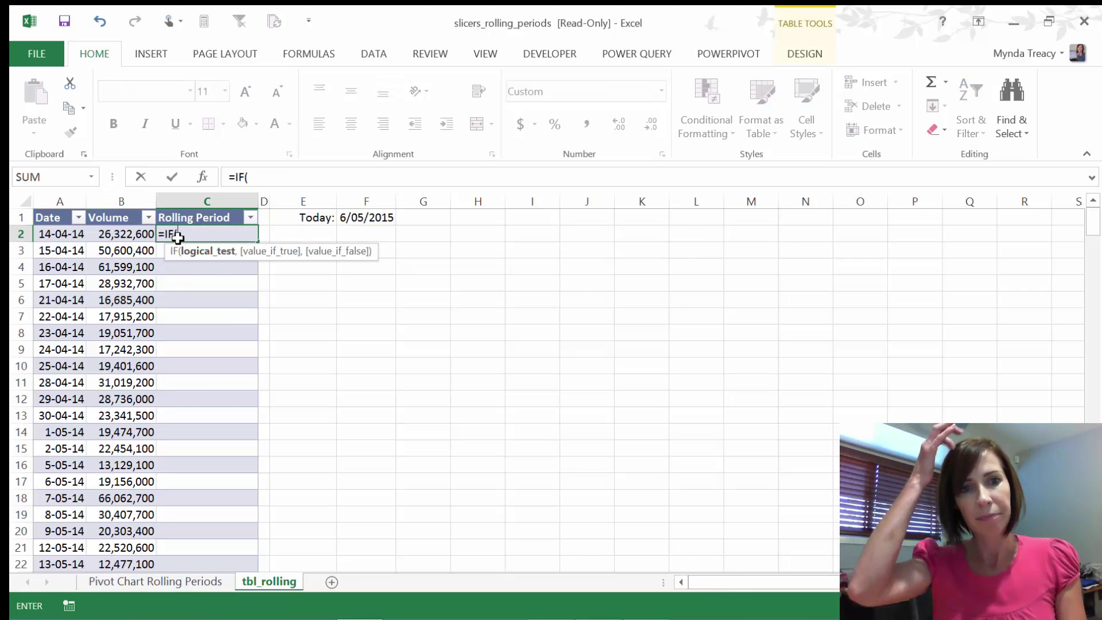
{"action": "type", "text": "today"}
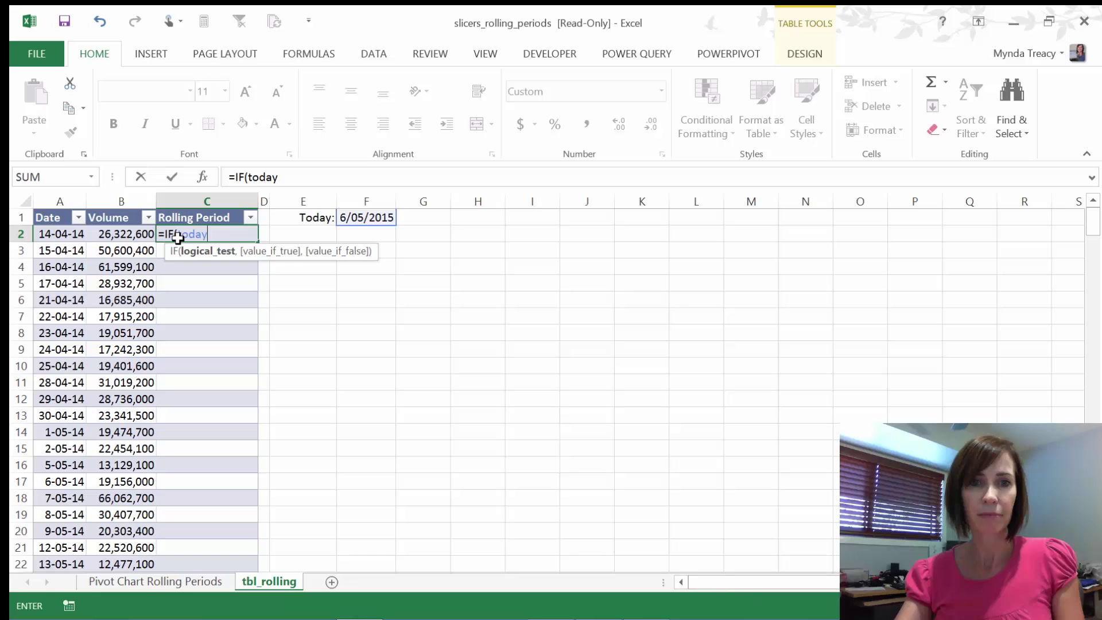
{"action": "type", "text": "-"}
{"action": "left_click", "coordinate": [72, 234]}
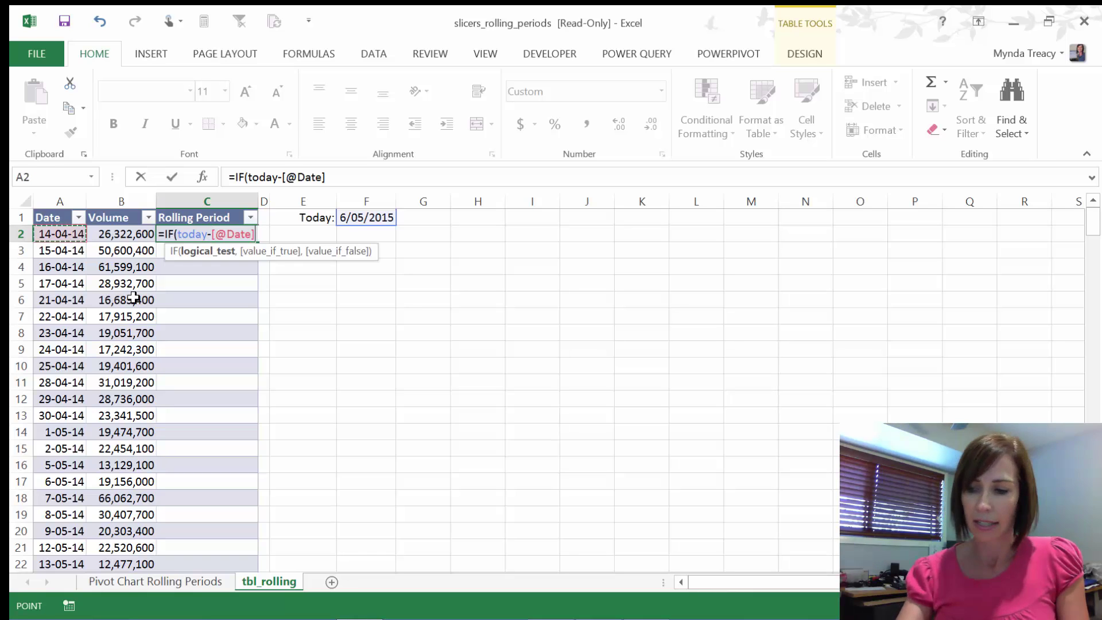
{"action": "type", "text": "<365"}
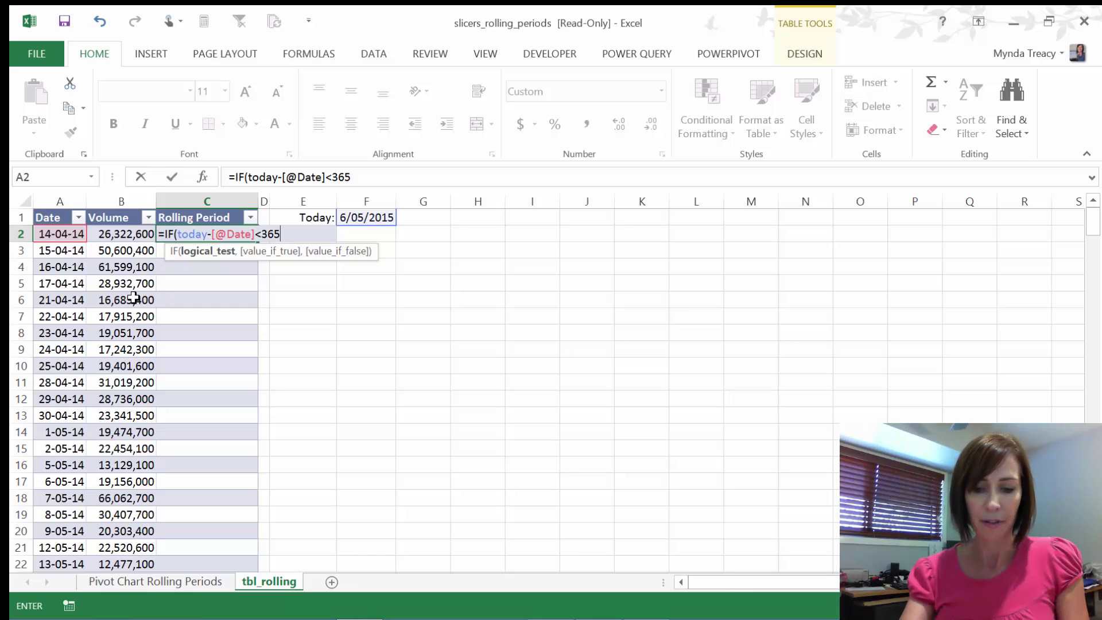
{"action": "type", "text": ",\"Last "}
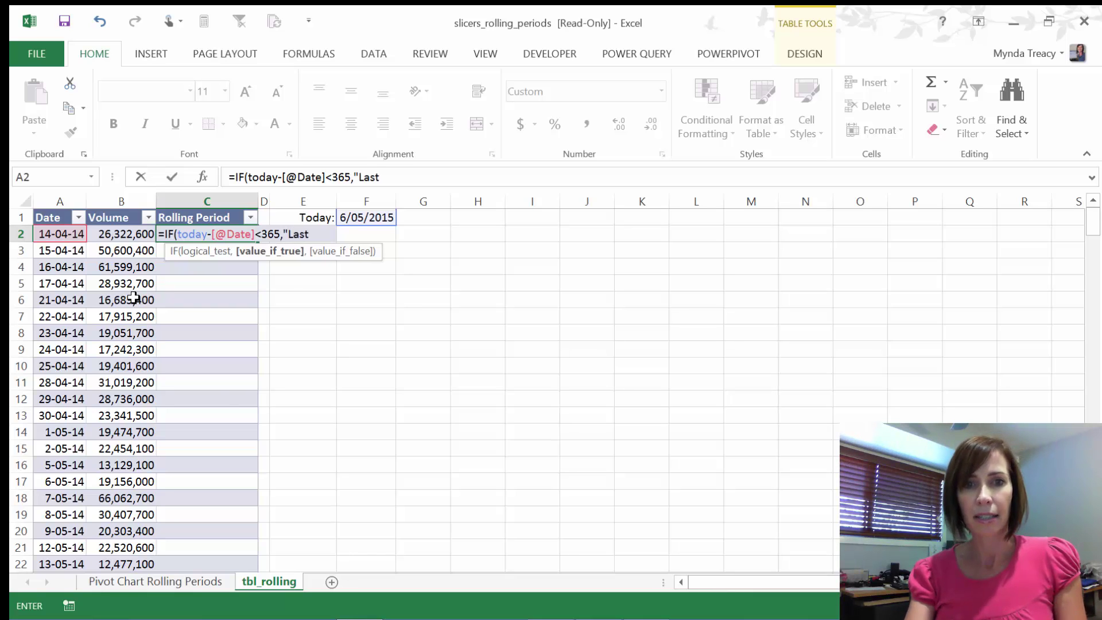
{"action": "type", "text": "12 M"}
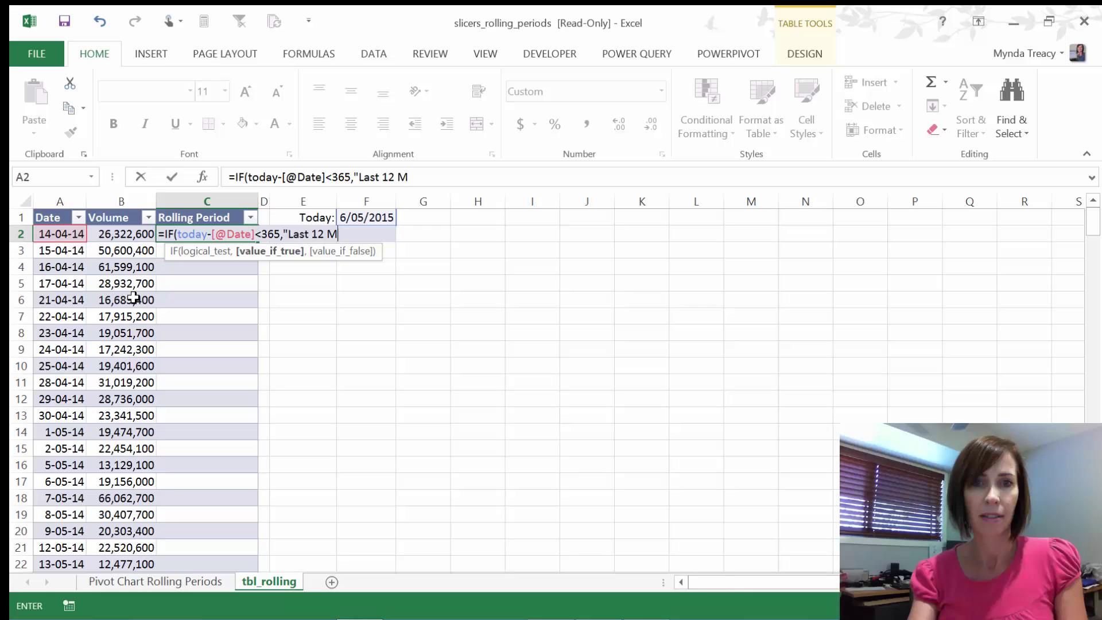
{"action": "type", "text": "ohs\",\">"}
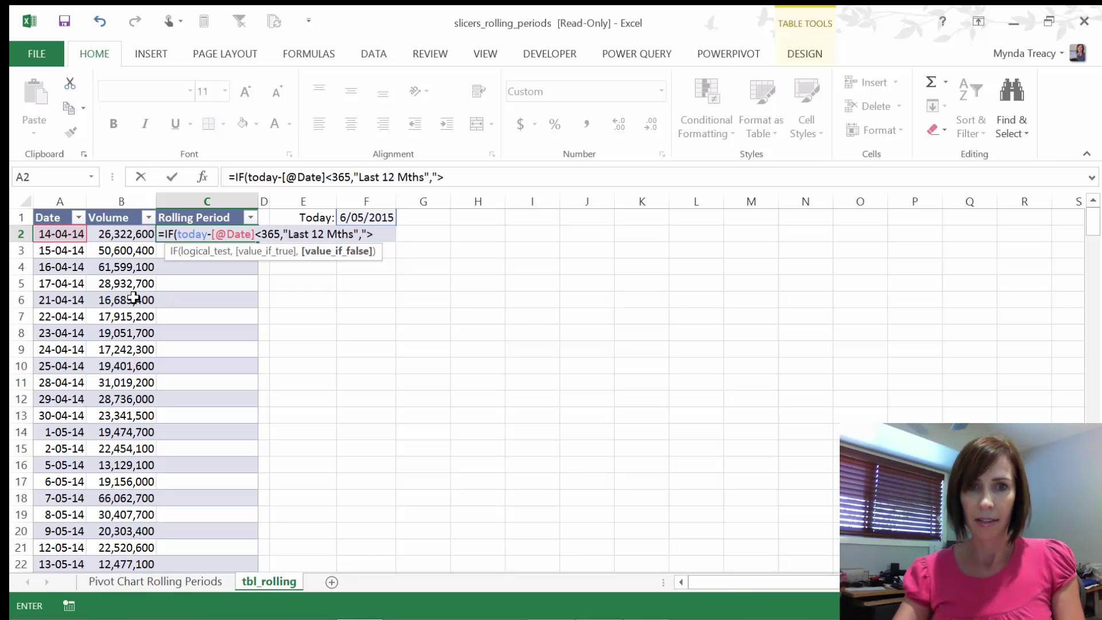
{"action": "type", "text": "12 Mths"}
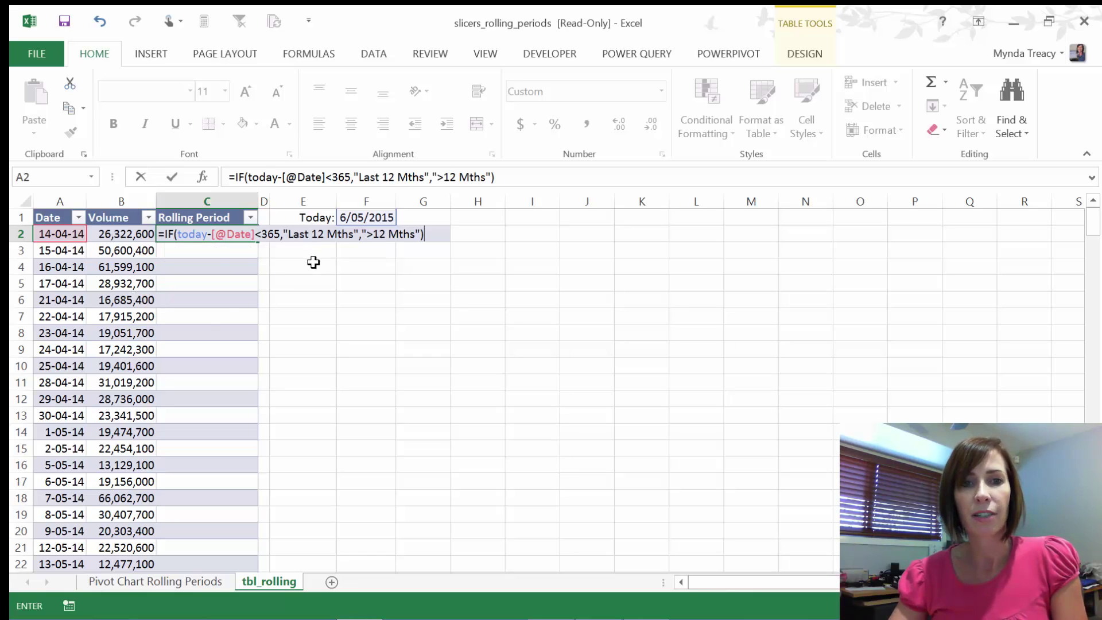
Fill the Rolling Period formula down the table and review which dates are >12 Mths.
{"action": "key", "text": "Return"}
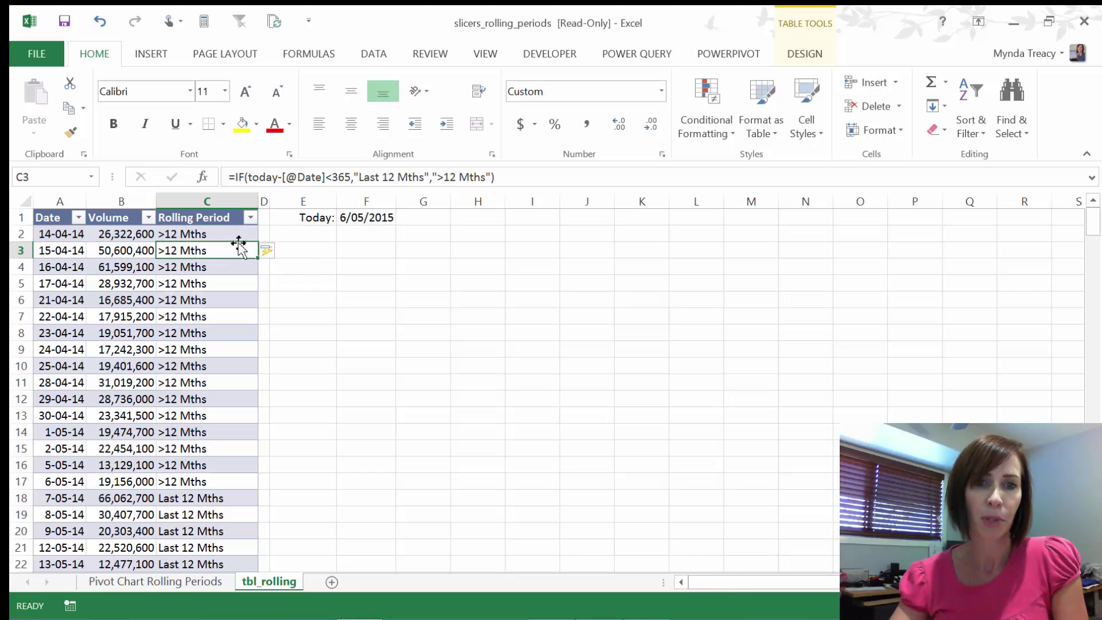
{"action": "left_click", "coordinate": [230, 232]}
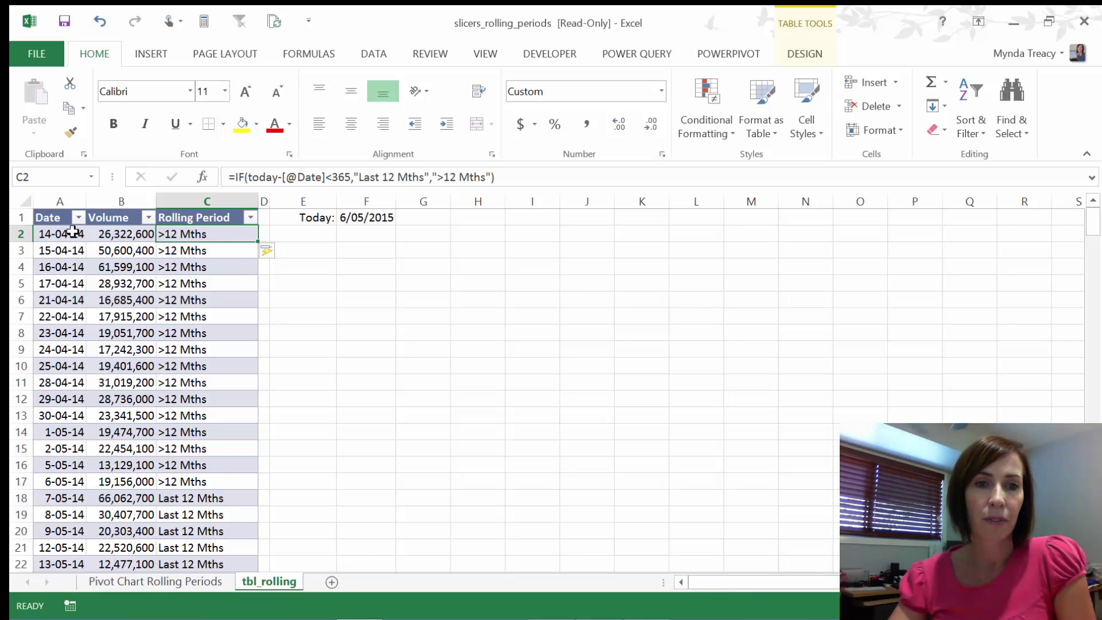
{"action": "left_click_drag", "start_coordinate": [69, 233], "coordinate": [91, 482]}
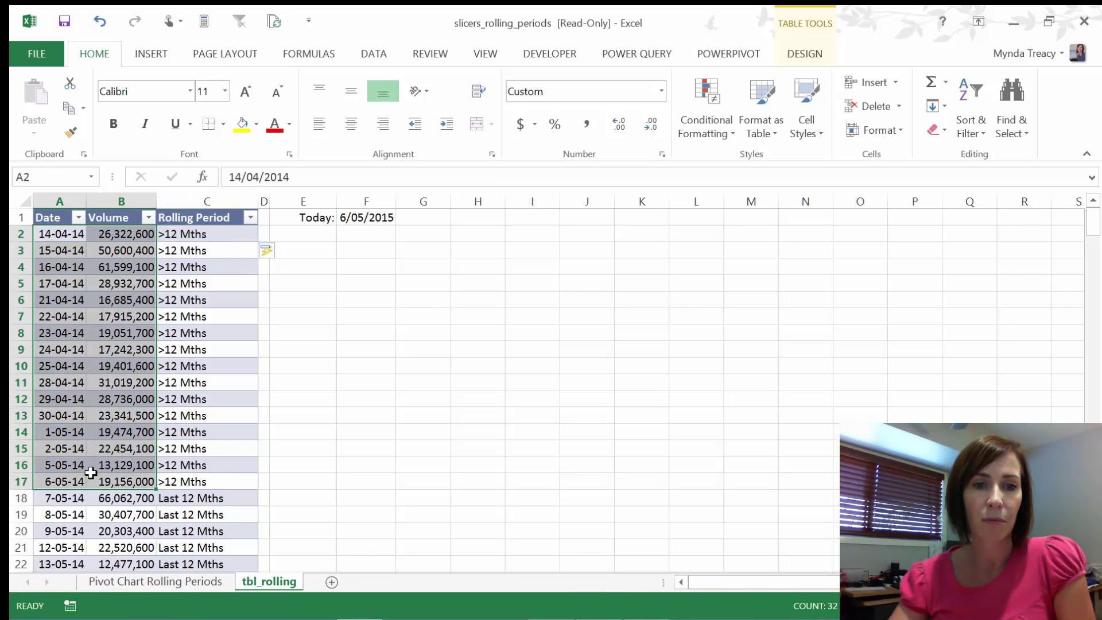
{"action": "left_click", "coordinate": [212, 497]}
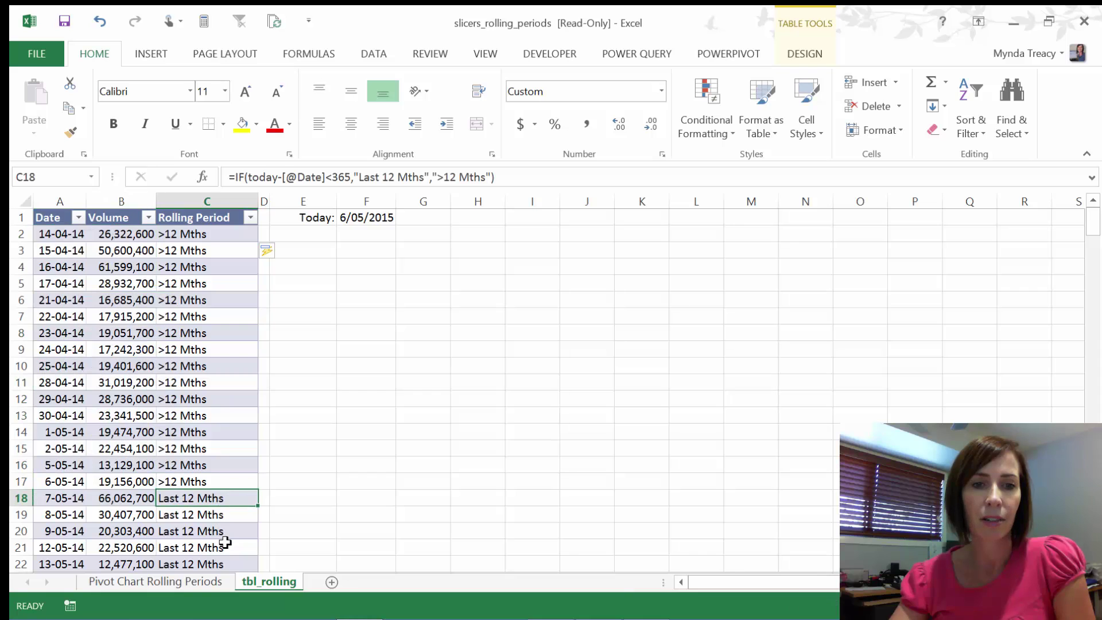
Check the table's last date, then return to the Pivot Chart Rolling Periods pivot table.
{"action": "key", "text": "ctrl+Down"}
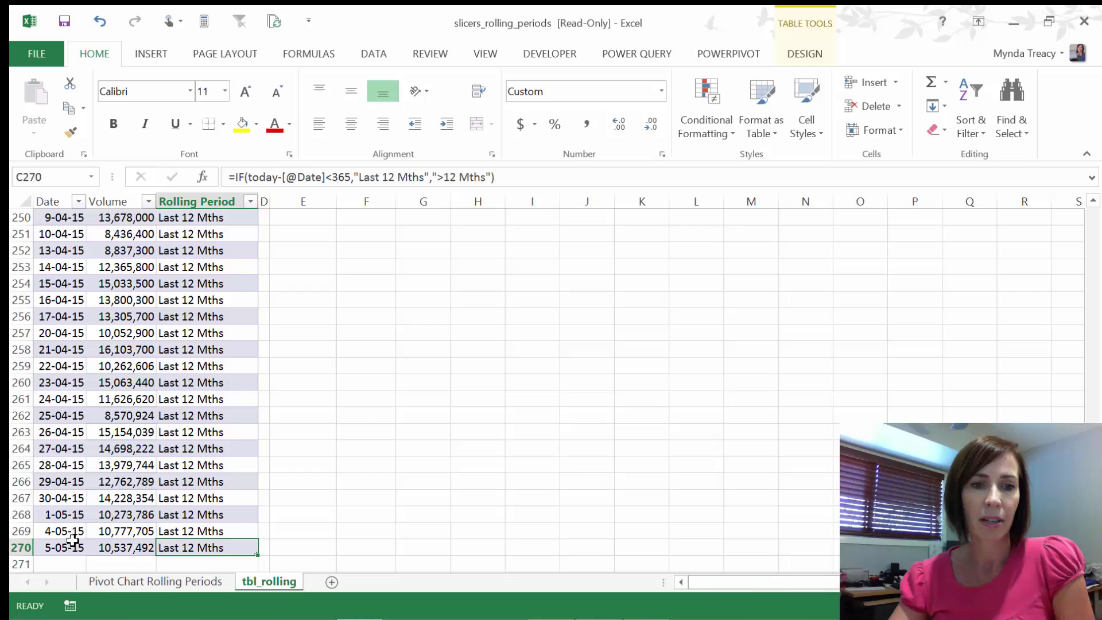
{"action": "left_click", "coordinate": [69, 545]}
{"action": "key", "text": "ctrl+Home"}
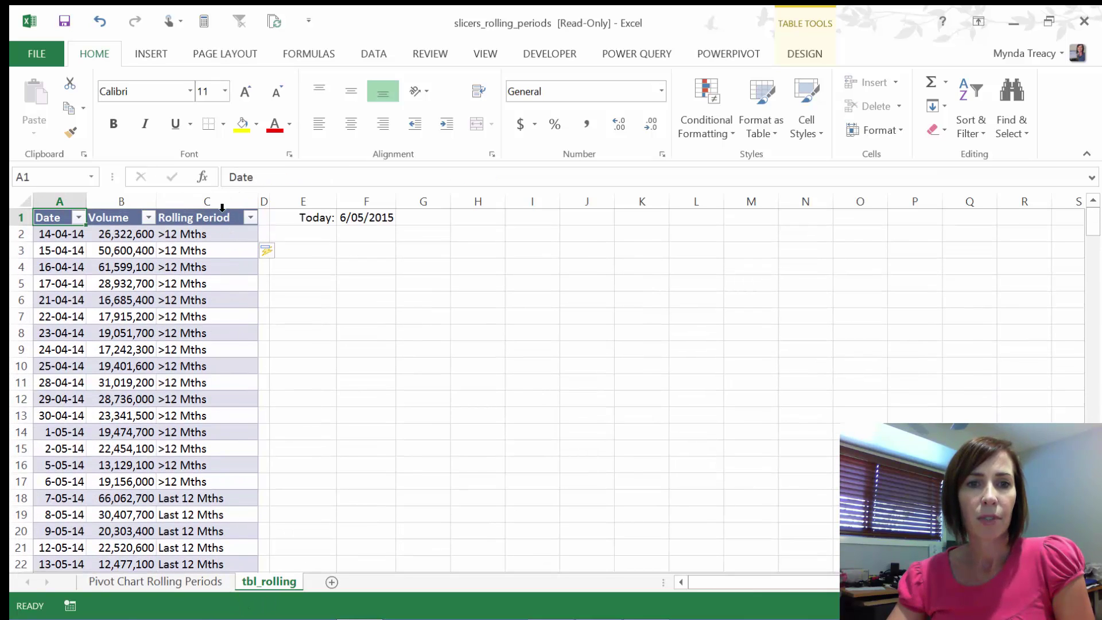
{"action": "left_click", "coordinate": [179, 577]}
{"action": "left_click", "coordinate": [175, 319]}
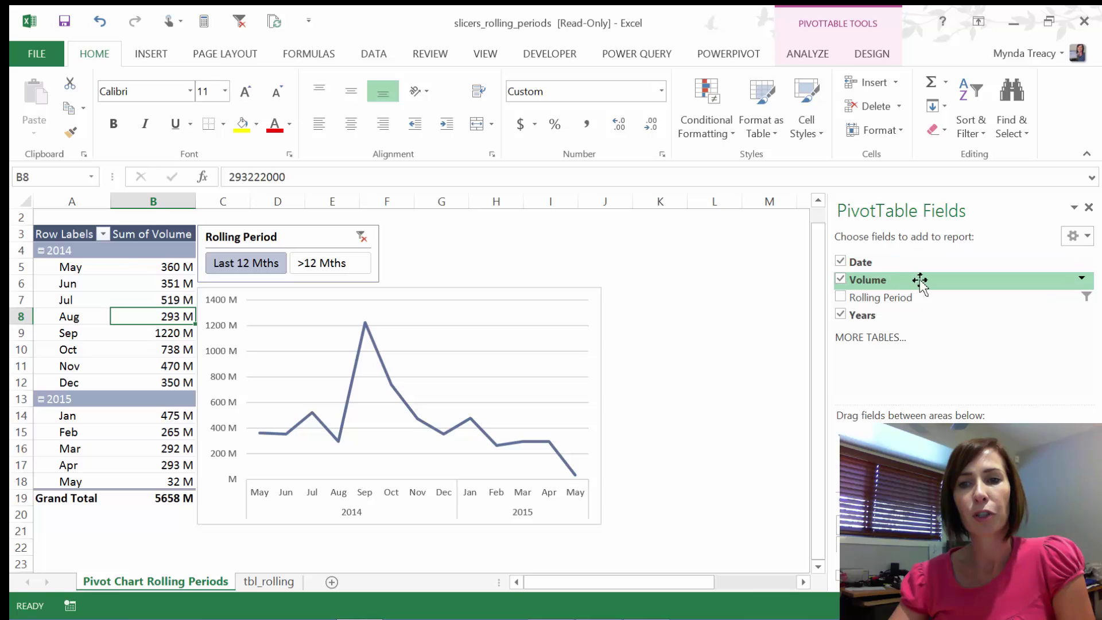
{"action": "left_click", "coordinate": [274, 581]}
{"action": "left_click", "coordinate": [167, 582]}
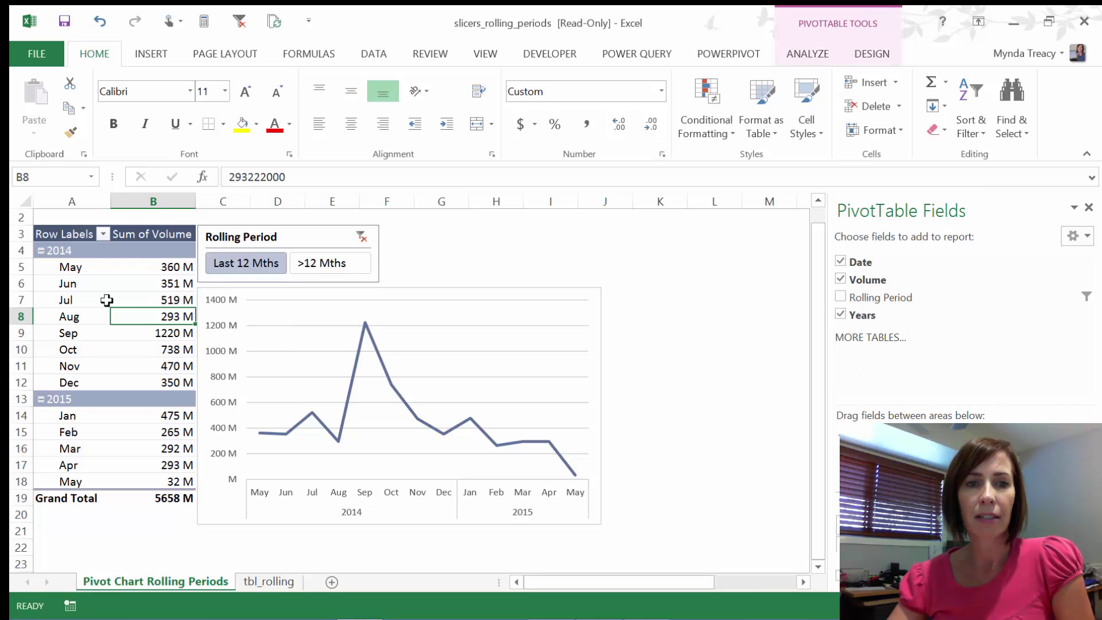
{"action": "right_click", "coordinate": [71, 301]}
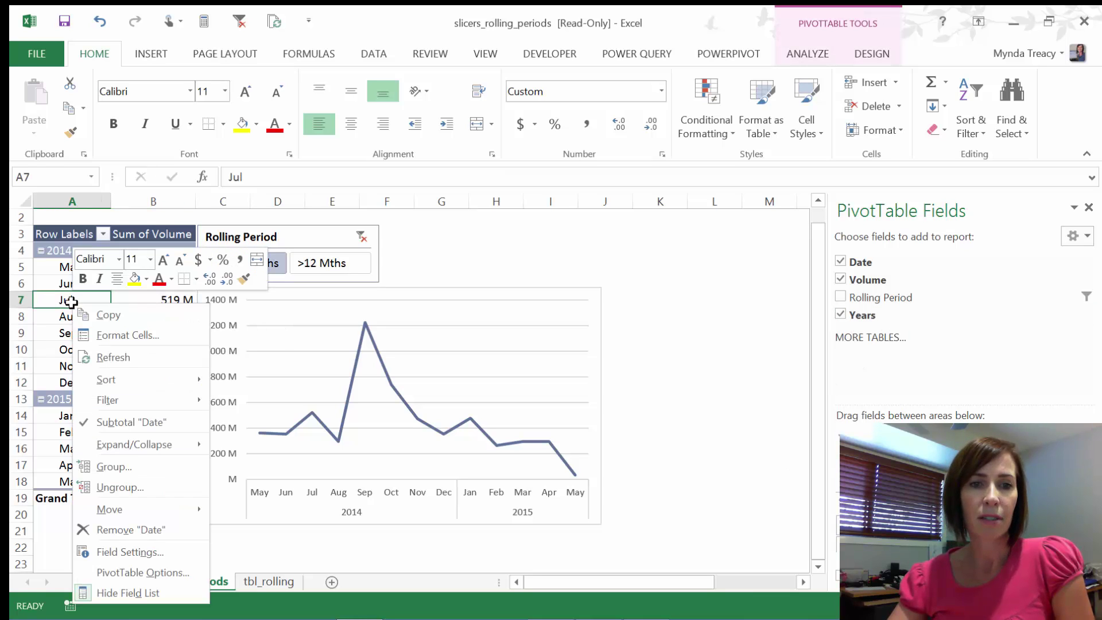
{"action": "left_click", "coordinate": [153, 462]}
{"action": "left_click_drag", "start_coordinate": [143, 312], "coordinate": [169, 214]}
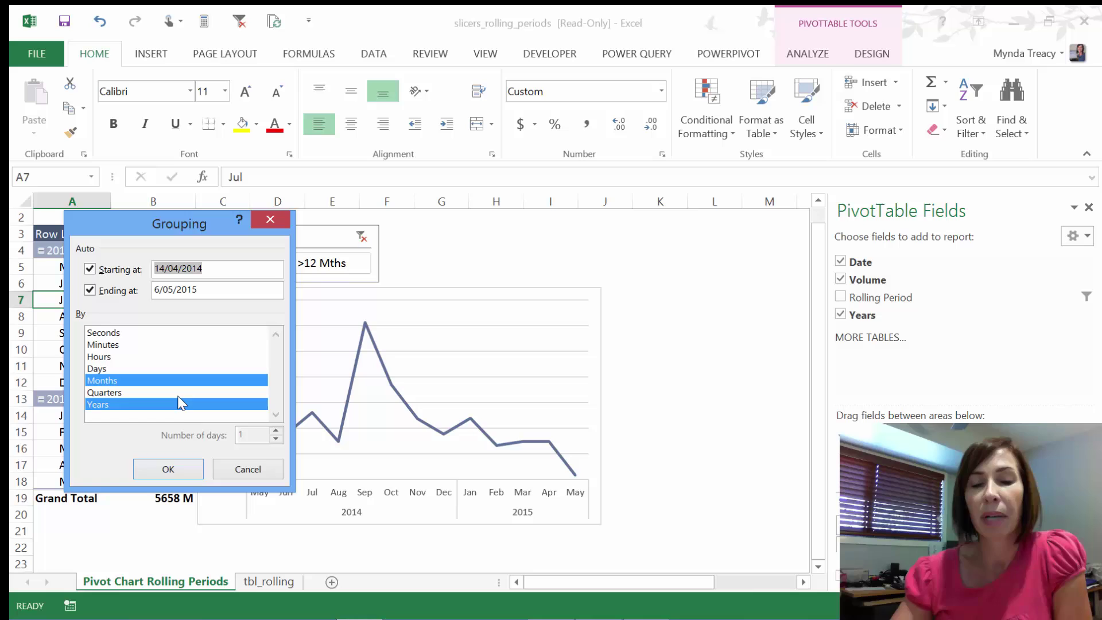
{"action": "left_click", "coordinate": [248, 469]}
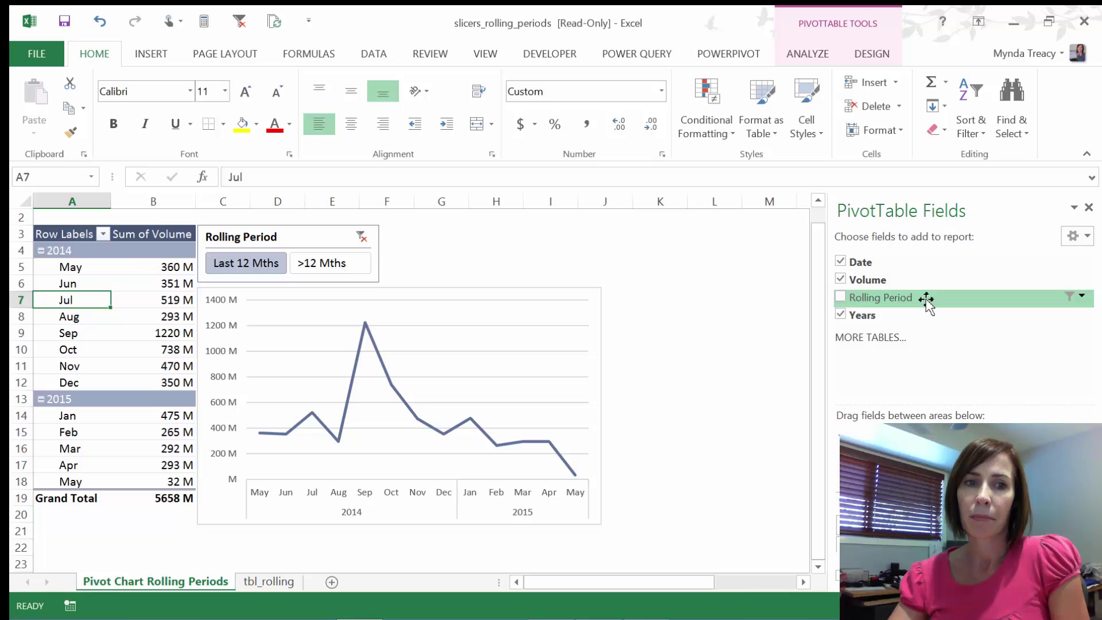
{"action": "left_click", "coordinate": [307, 232]}
{"action": "left_click", "coordinate": [436, 252]}
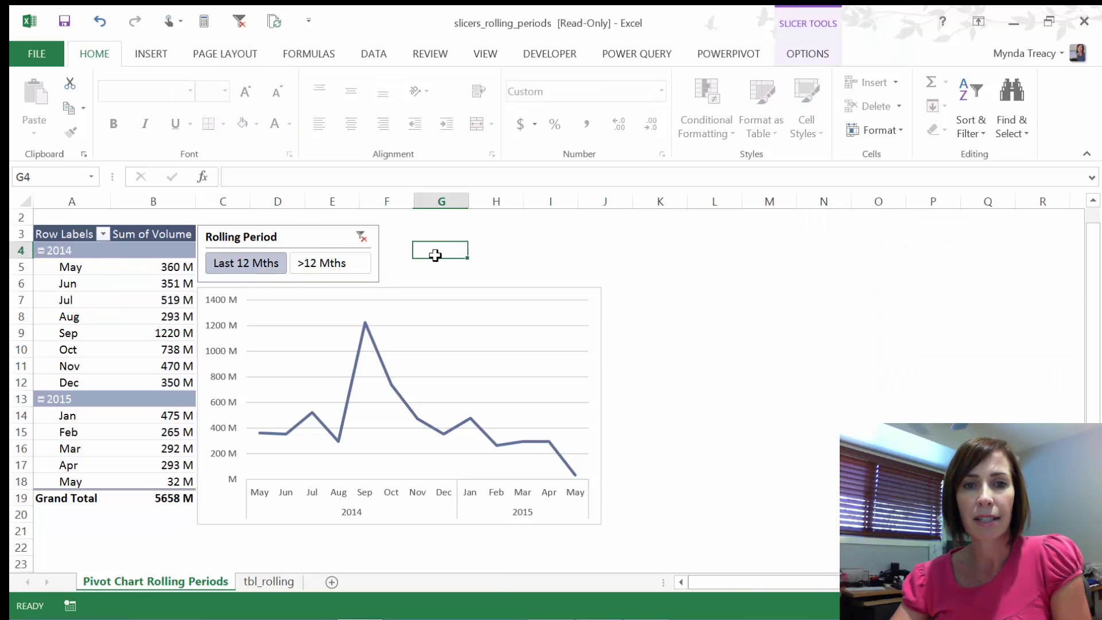
{"action": "left_click", "coordinate": [356, 269]}
{"action": "left_click", "coordinate": [269, 269]}
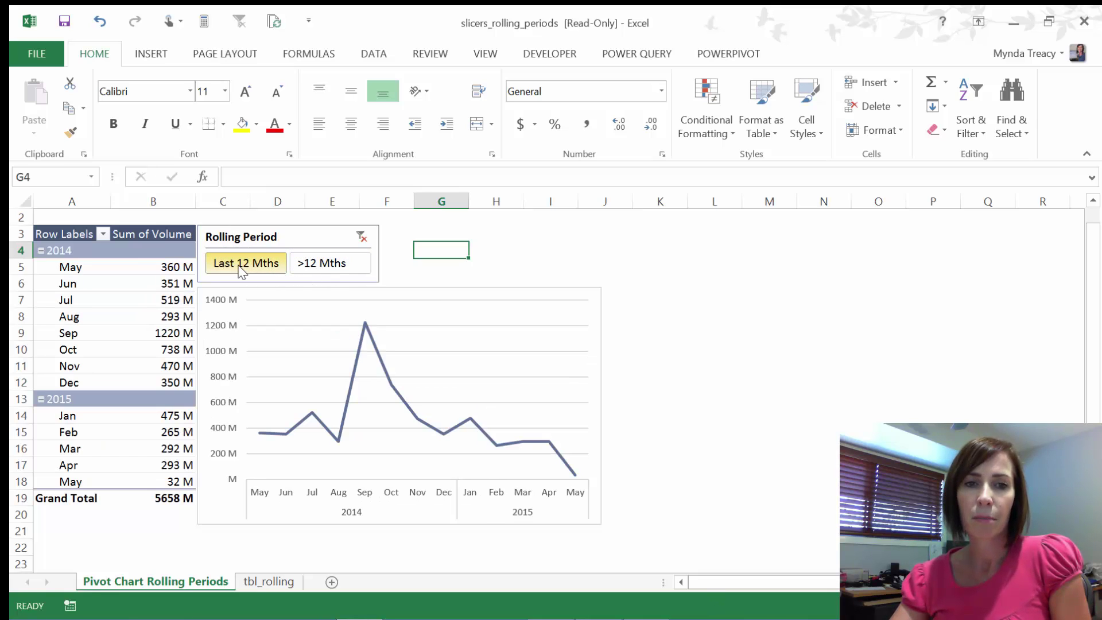
{"action": "left_click", "coordinate": [301, 269], "text": "ctrl"}
{"action": "left_click", "coordinate": [361, 237]}
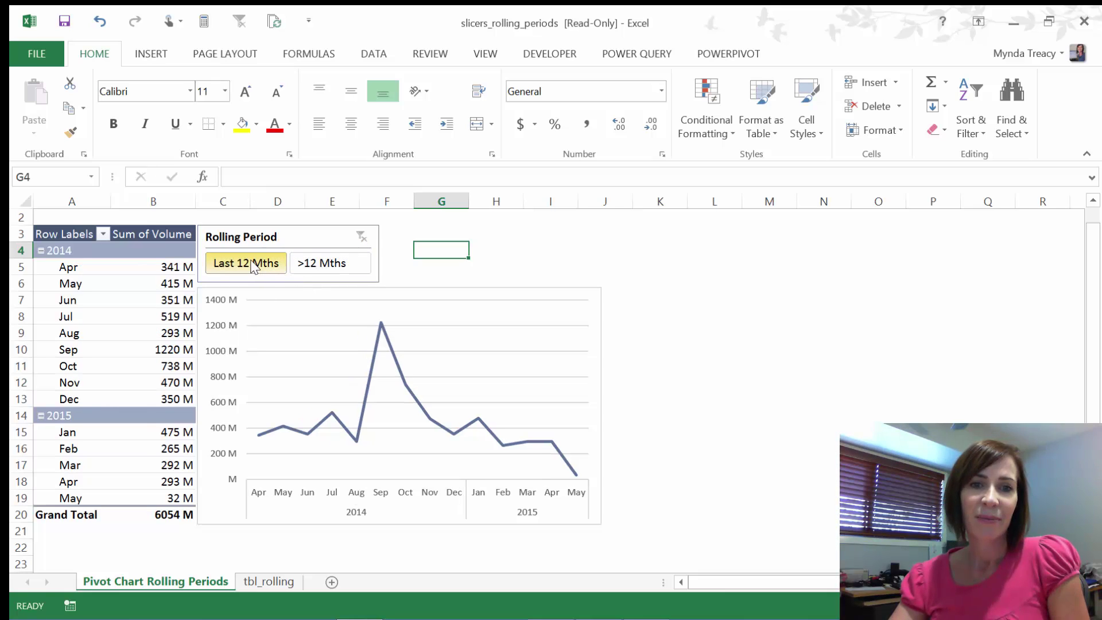
{"action": "left_click", "coordinate": [252, 265]}
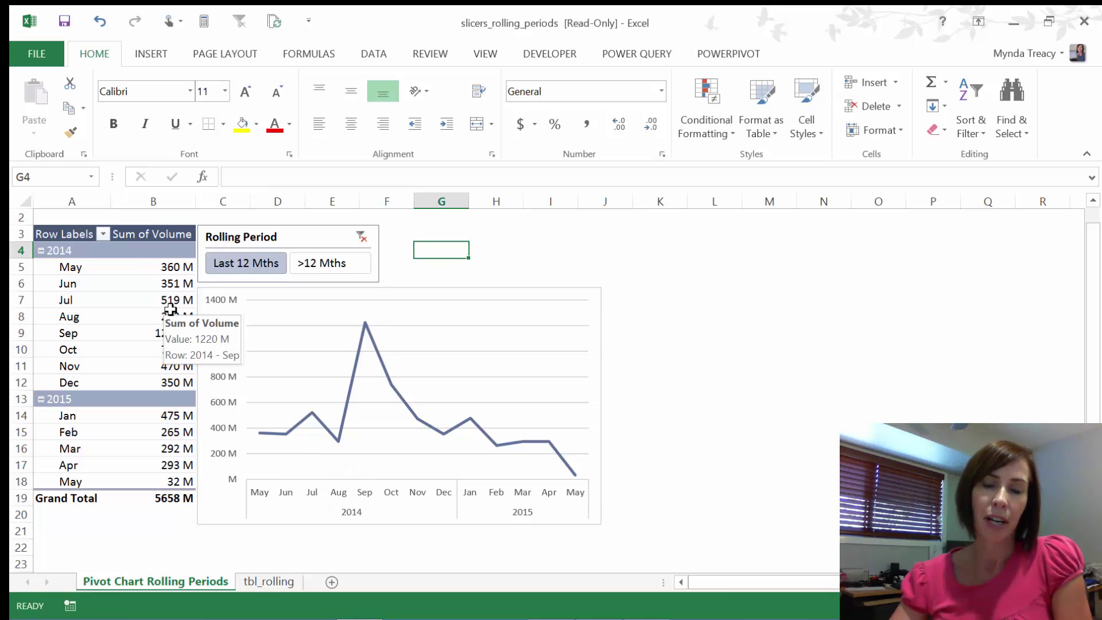
Inspect the pivot's first month May 2014 and last month May 2015 with their volumes.
{"action": "left_click", "coordinate": [148, 268]}
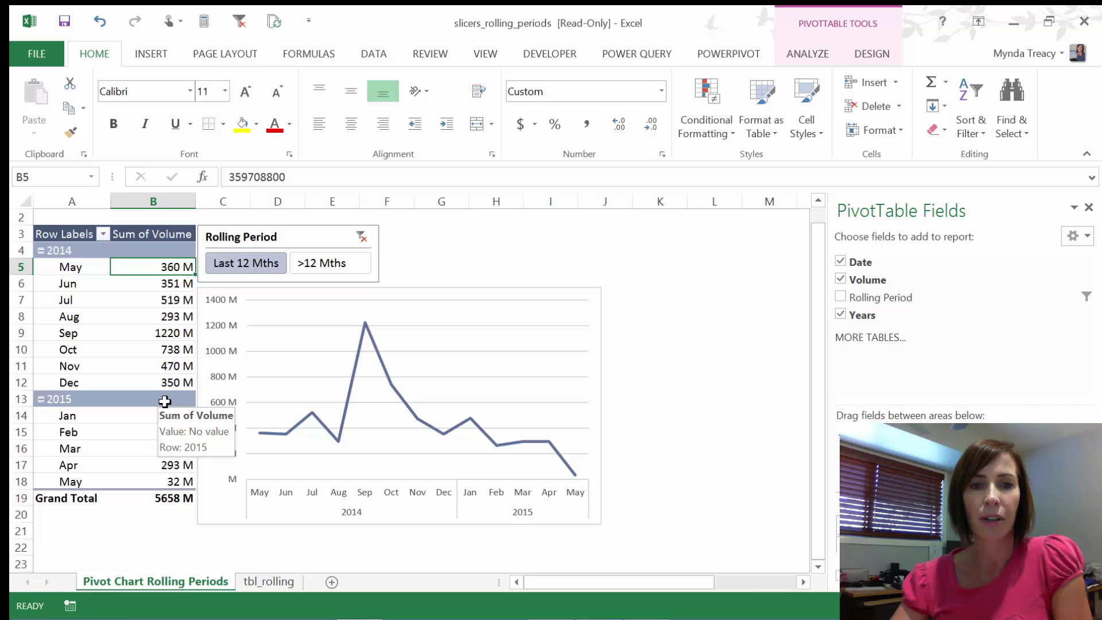
{"action": "left_click", "coordinate": [81, 268]}
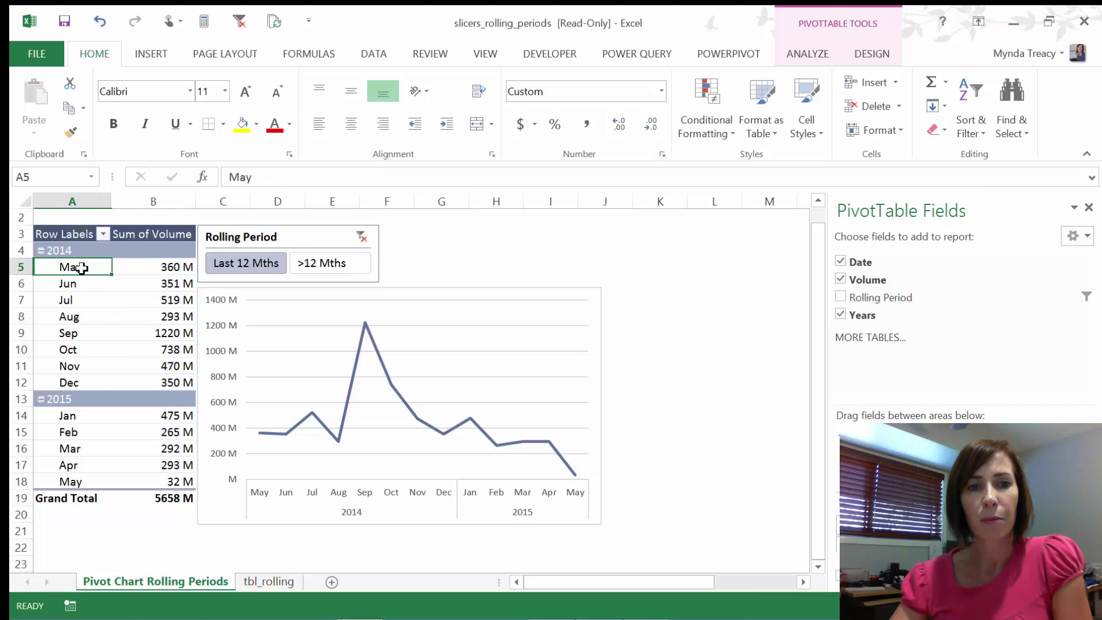
{"action": "left_click", "coordinate": [87, 482]}
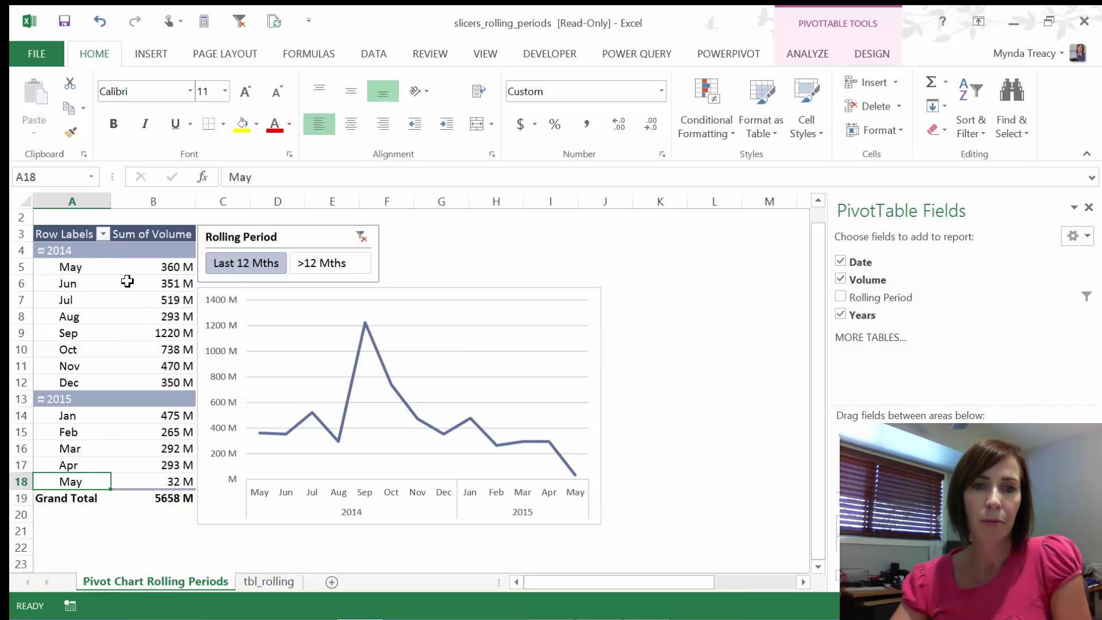
{"action": "left_click", "coordinate": [153, 266]}
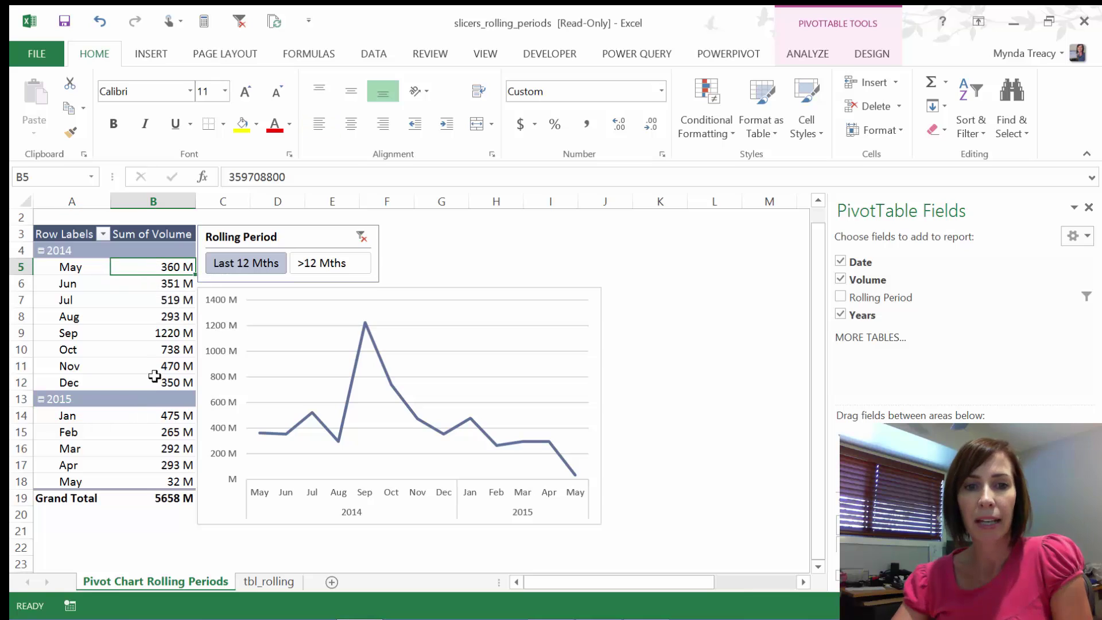
{"action": "mouse_move", "coordinate": [157, 479]}
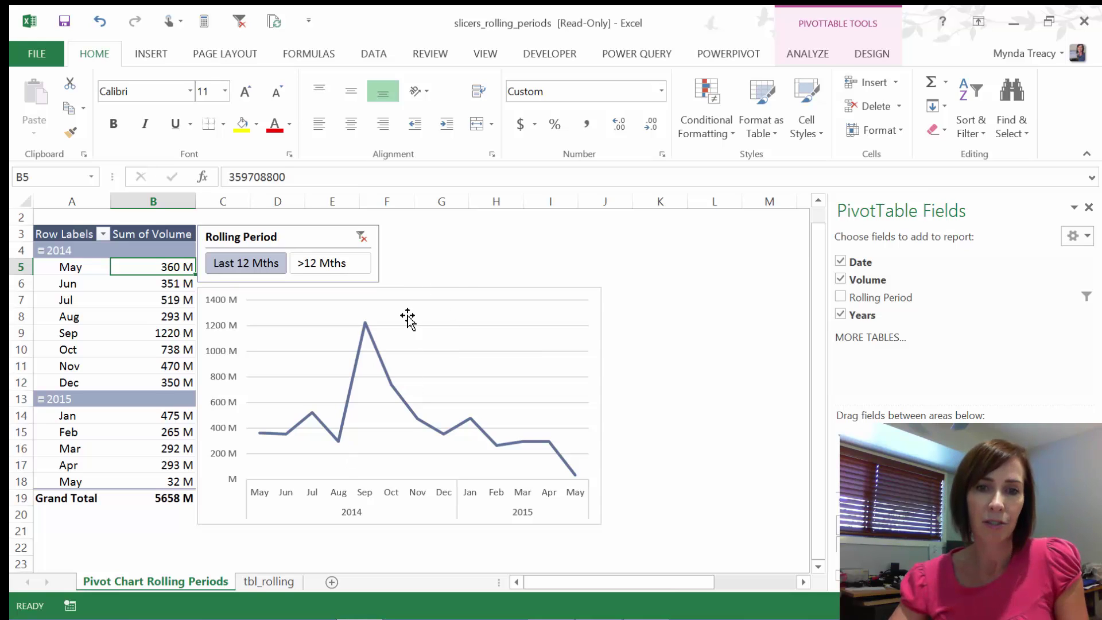
On the tbl_rolling sheet, begin an INDEX formula in F3 below the Today date.
{"action": "left_click", "coordinate": [281, 582]}
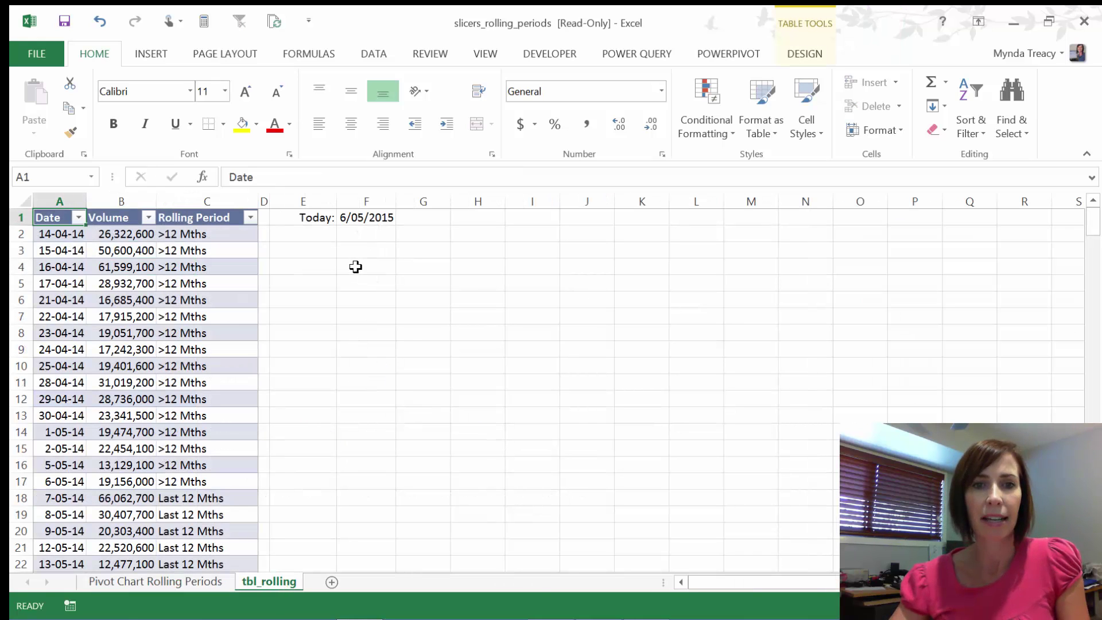
{"action": "left_click", "coordinate": [360, 241]}
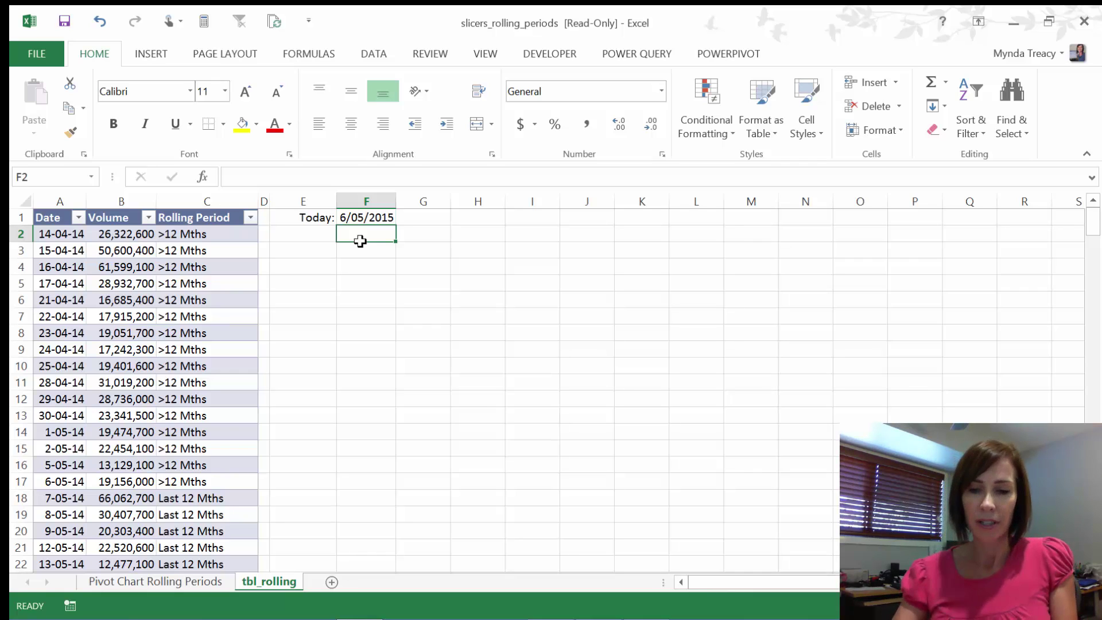
{"action": "key", "text": "Down"}
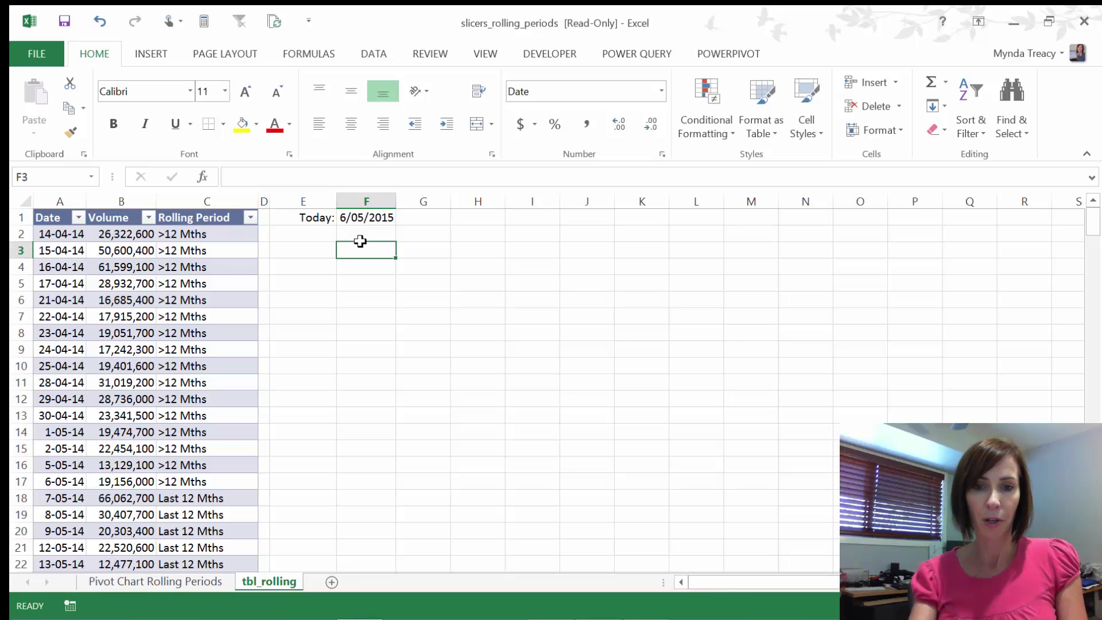
{"action": "type", "text": "="}
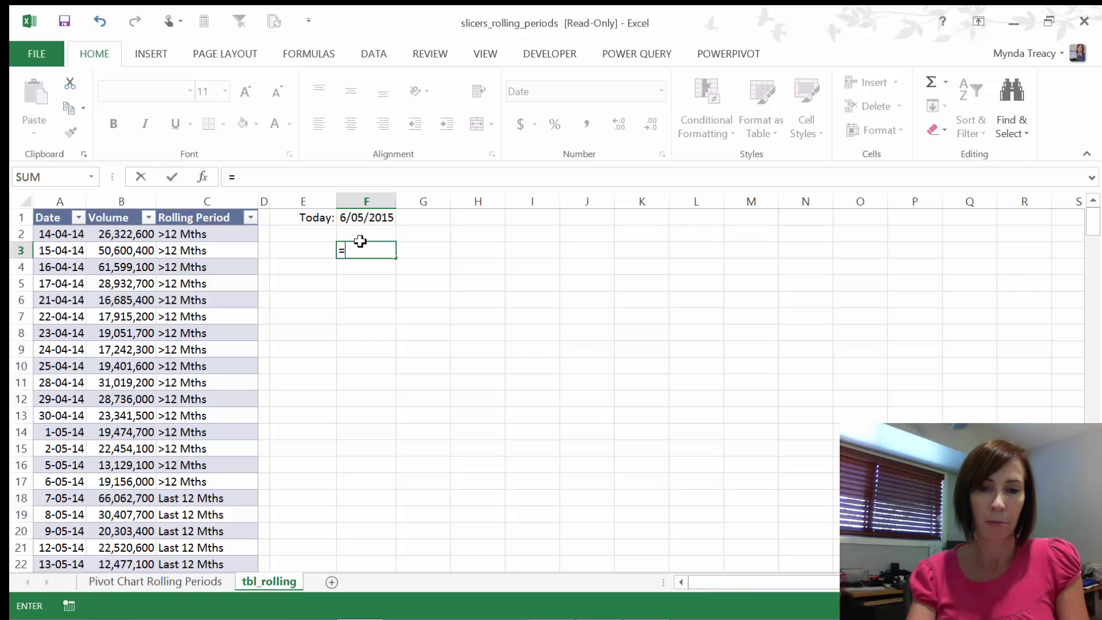
{"action": "type", "text": "ind"}
Set INDEX's array to the whole tbl_rolling Date column.
{"action": "key", "text": "Tab"}
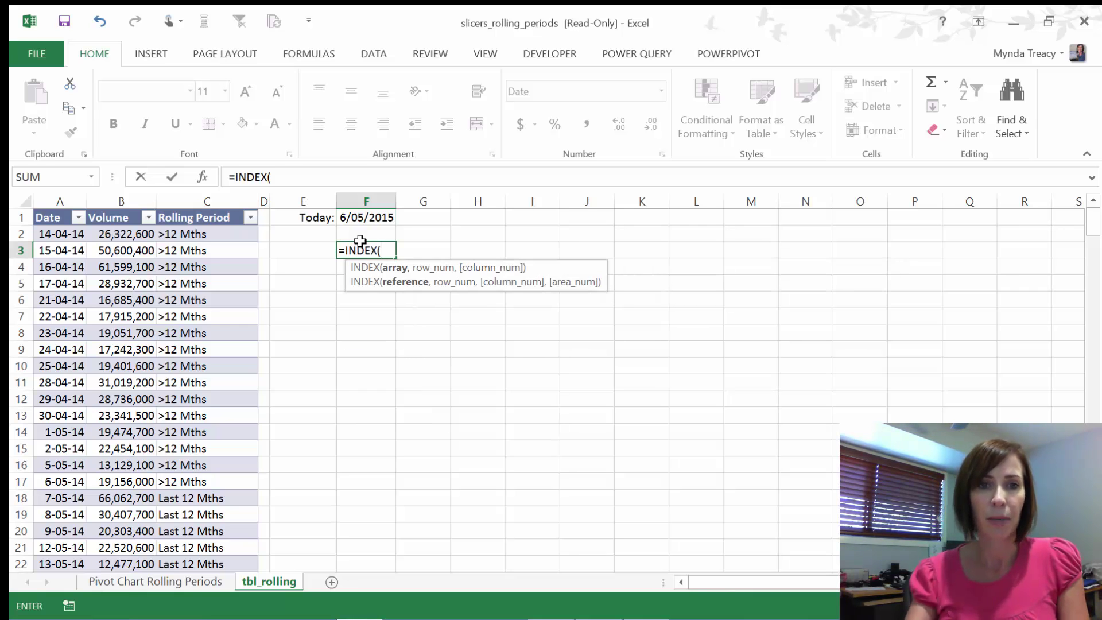
{"action": "left_click", "coordinate": [61, 235]}
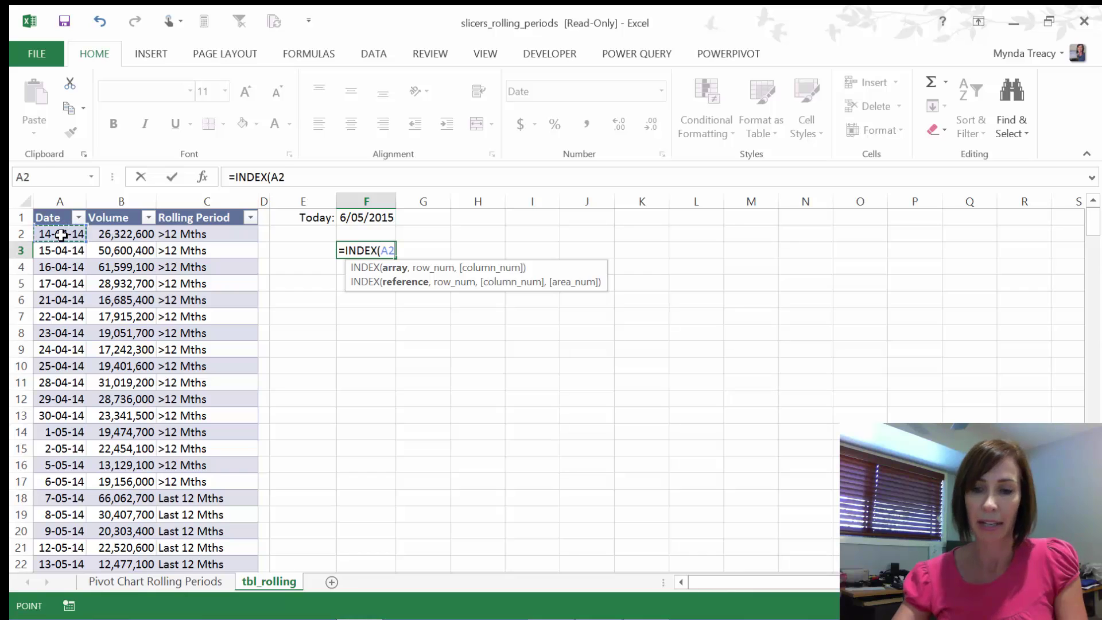
{"action": "key", "text": "End"}
{"action": "key", "text": "shift+Down"}
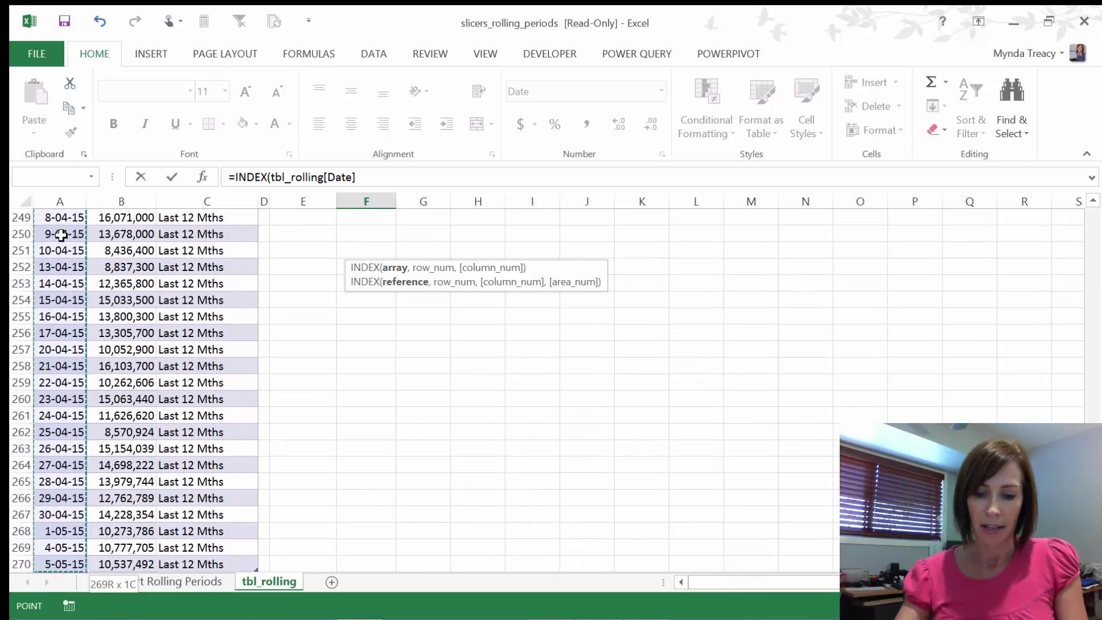
Nest MATCH("Last 12 Mths", tbl_rolling[Rolling Period], 0) as INDEX's row argument.
{"action": "type", "text": ",mat"}
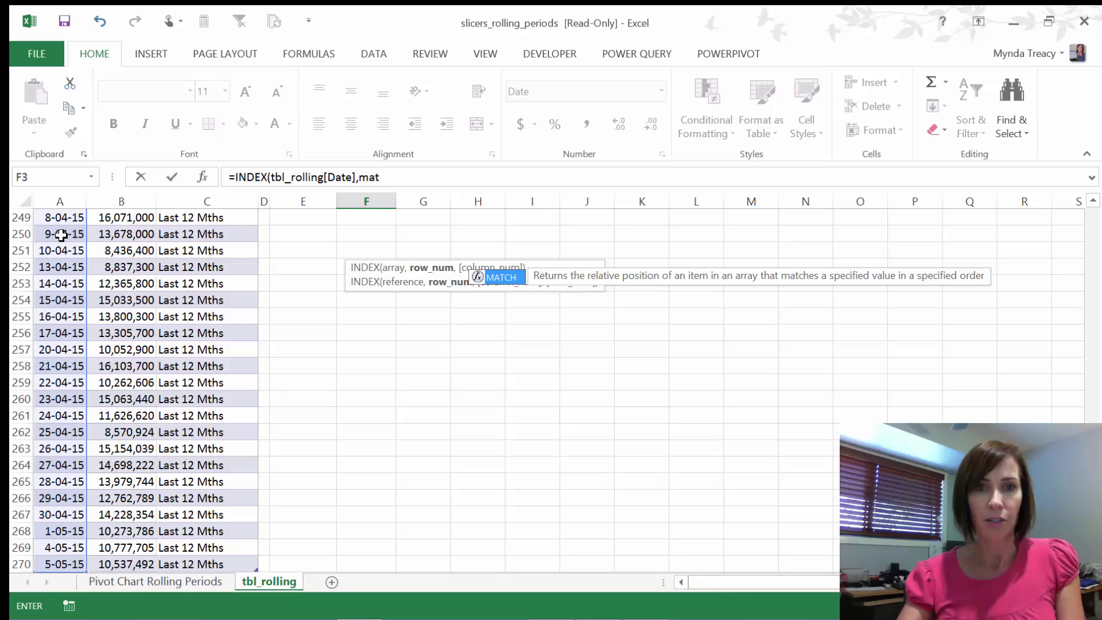
{"action": "key", "text": "Escape"}
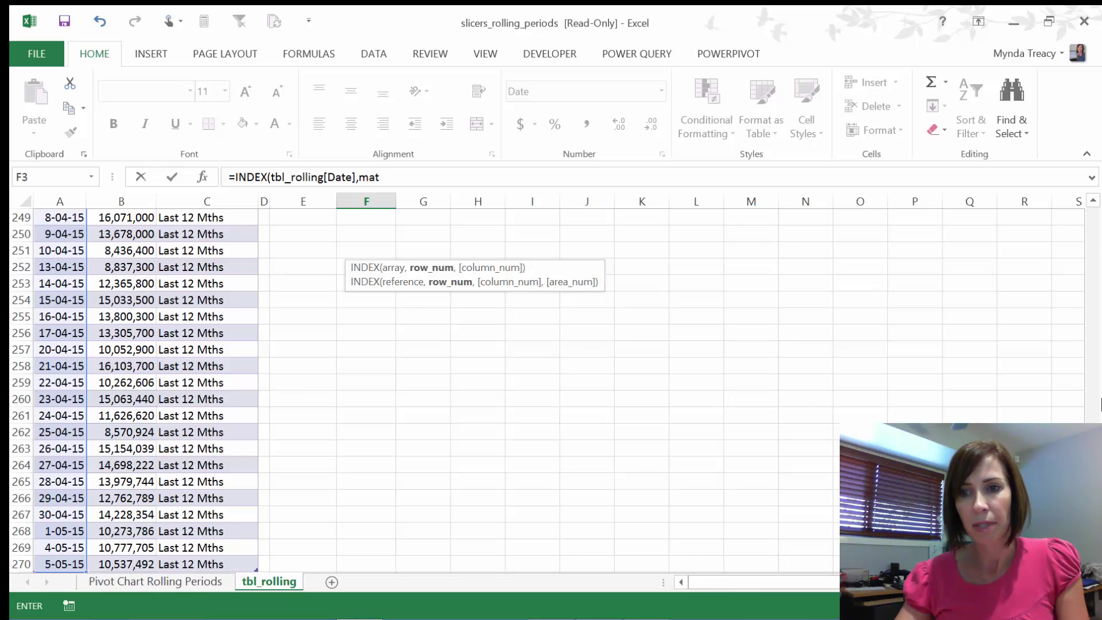
{"action": "scroll", "coordinate": [557, 254], "scroll_direction": "up", "scroll_amount": 20}
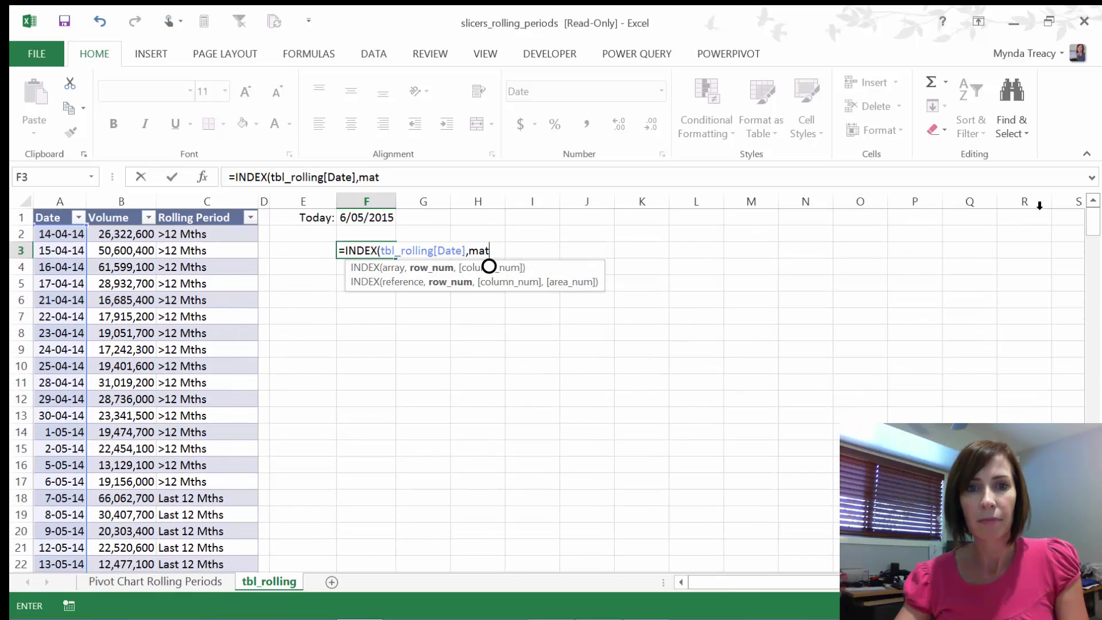
{"action": "type", "text": "c"}
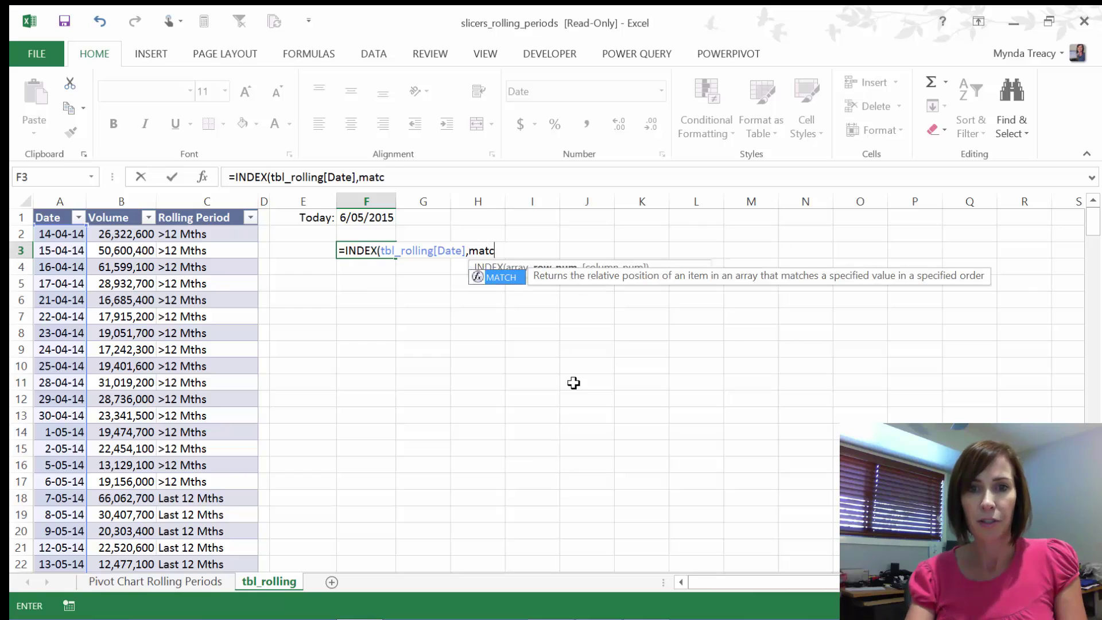
{"action": "key", "text": "Tab"}
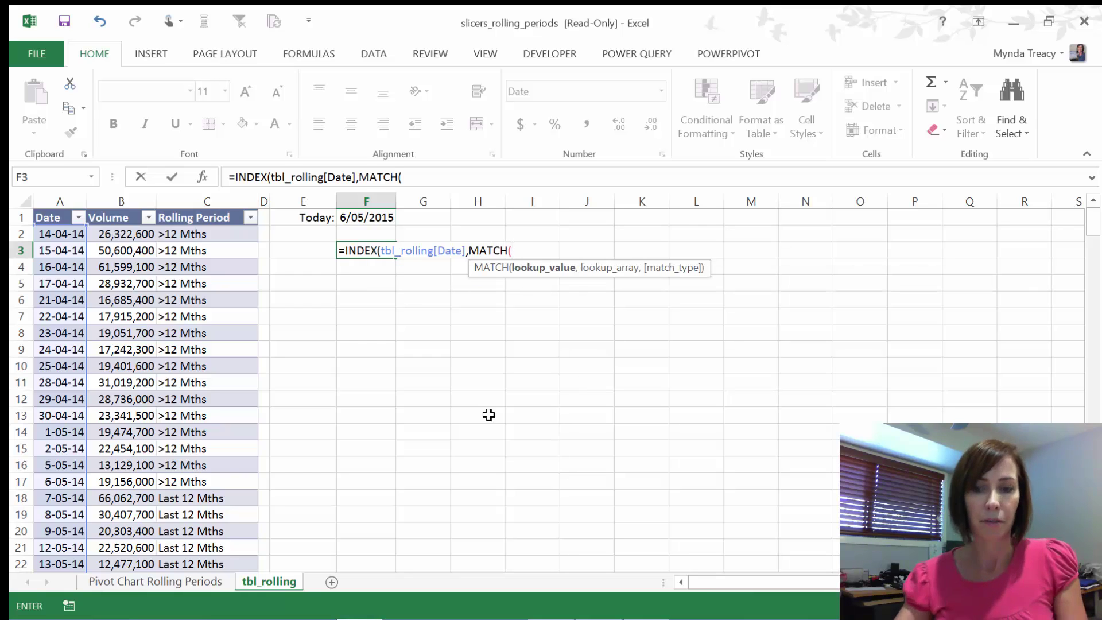
{"action": "type", "text": "\"Last"}
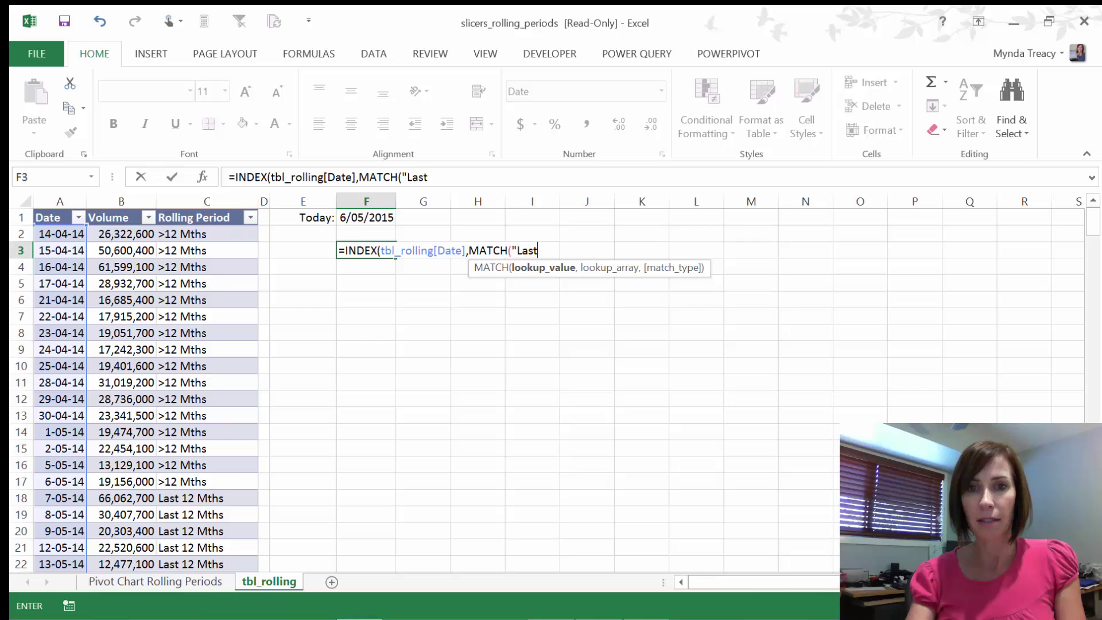
{"action": "type", "text": " 12 Mths"}
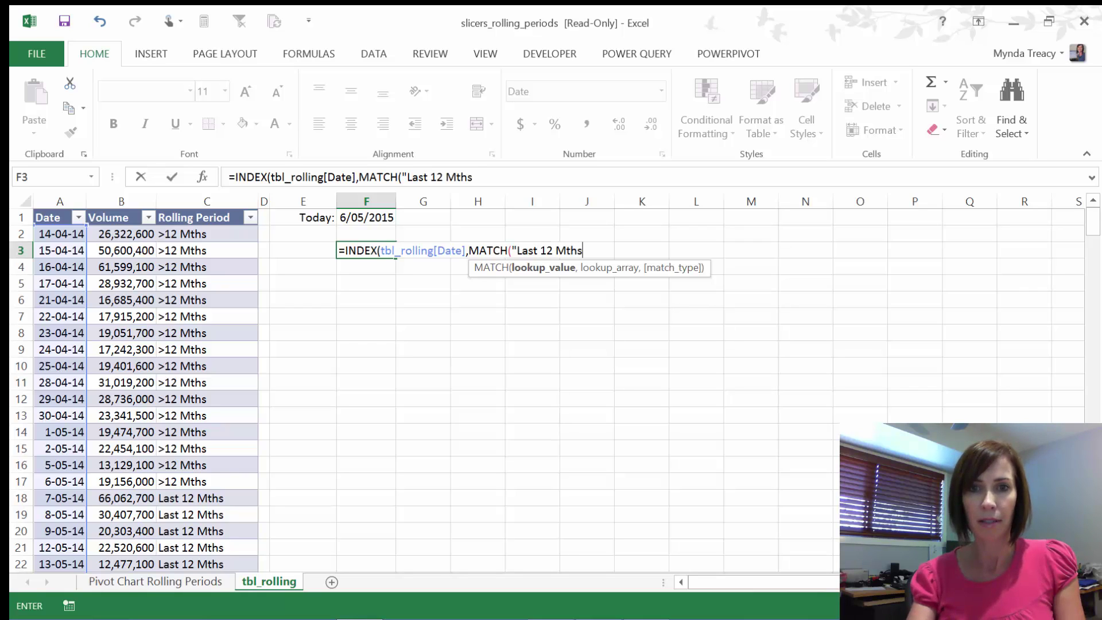
{"action": "type", "text": "\","}
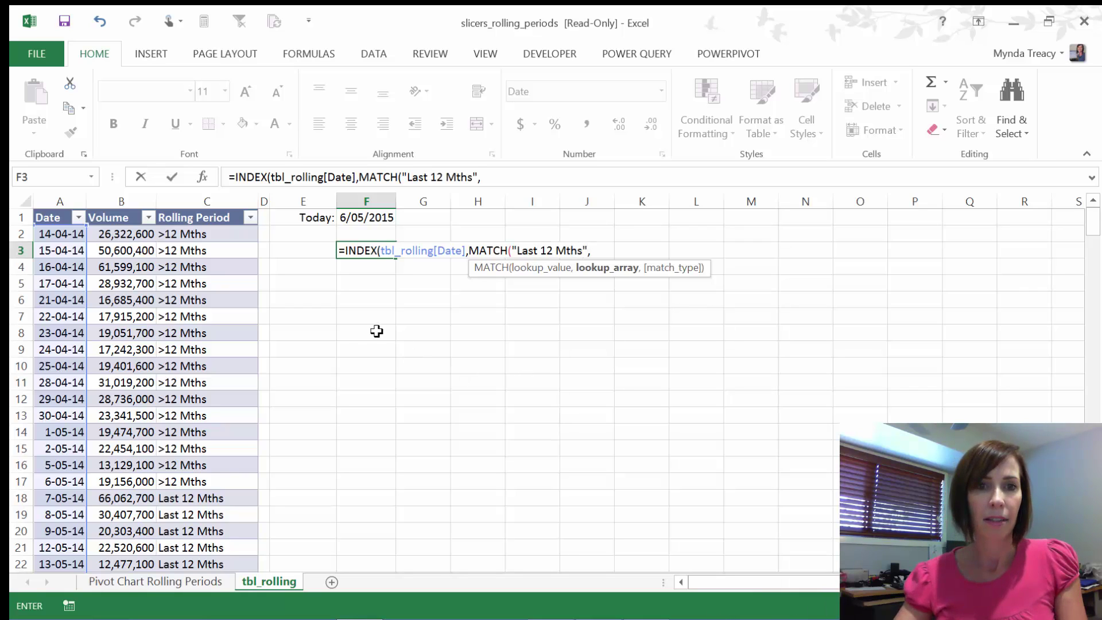
{"action": "left_click", "coordinate": [226, 235]}
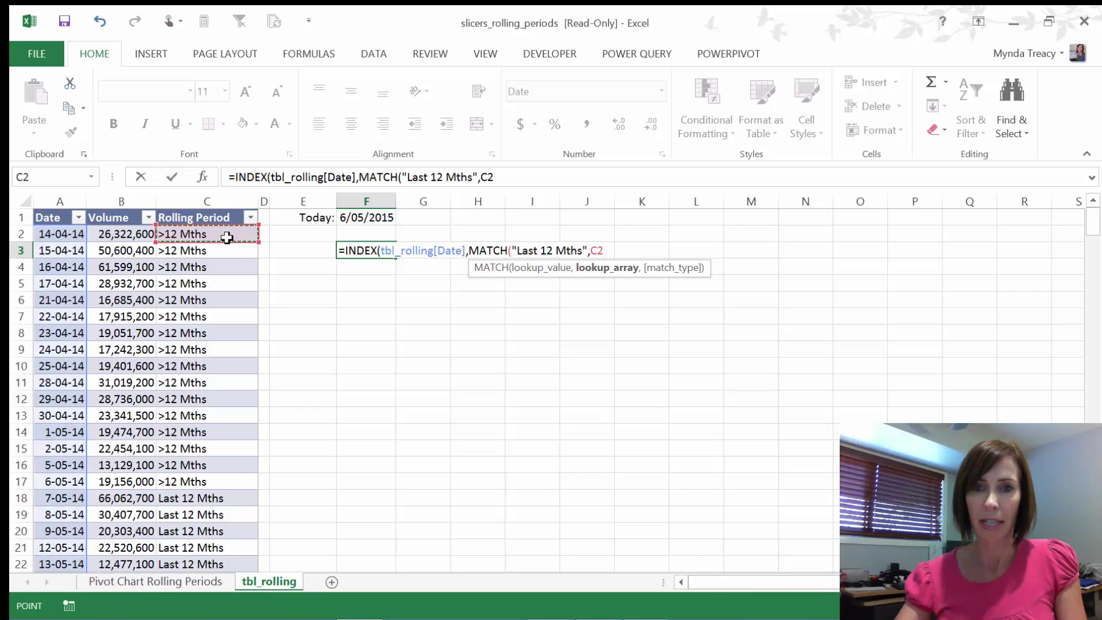
{"action": "key", "text": "ctrl+shift+Down"}
{"action": "type", "text": ","}
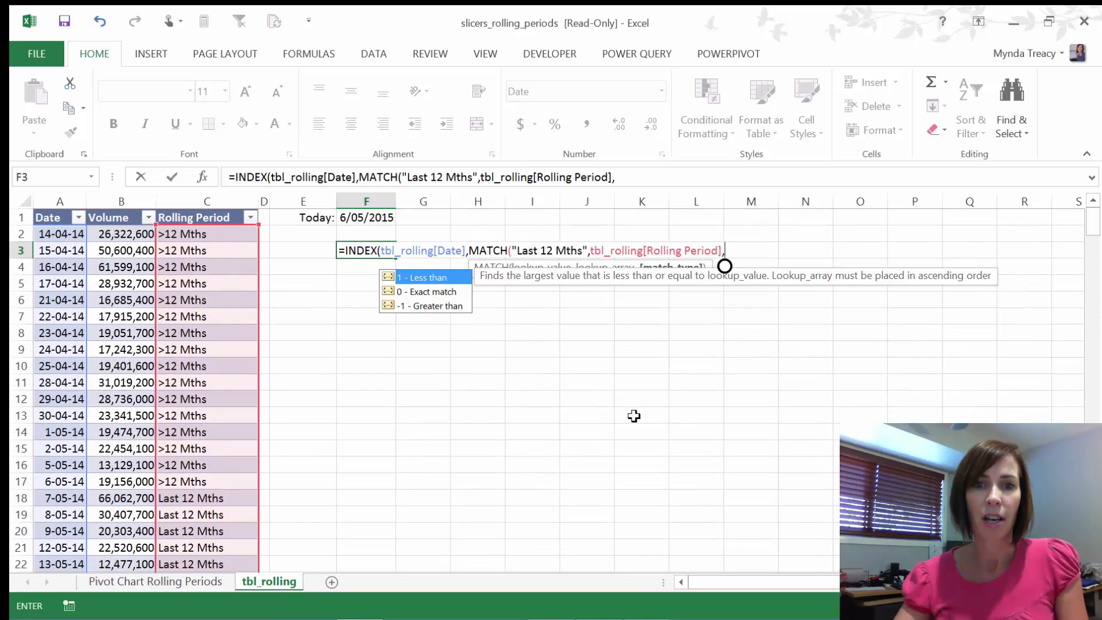
{"action": "type", "text": "0"}
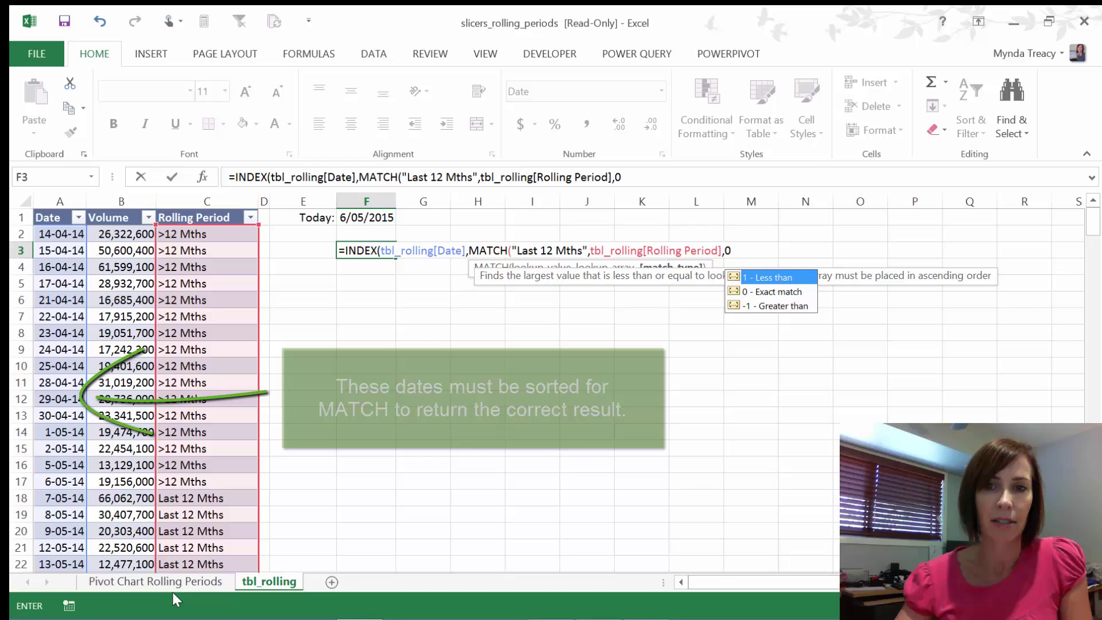
Close and commit F3's formula, which returns the start date 7/05/2014.
{"action": "type", "text": "))"}
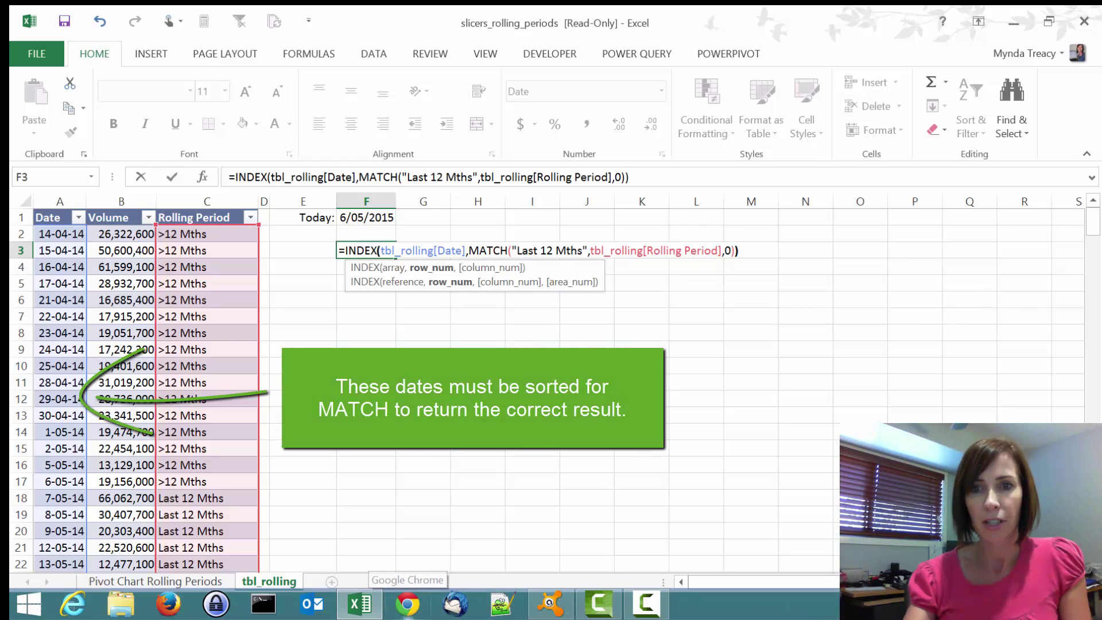
{"action": "key", "text": "Return"}
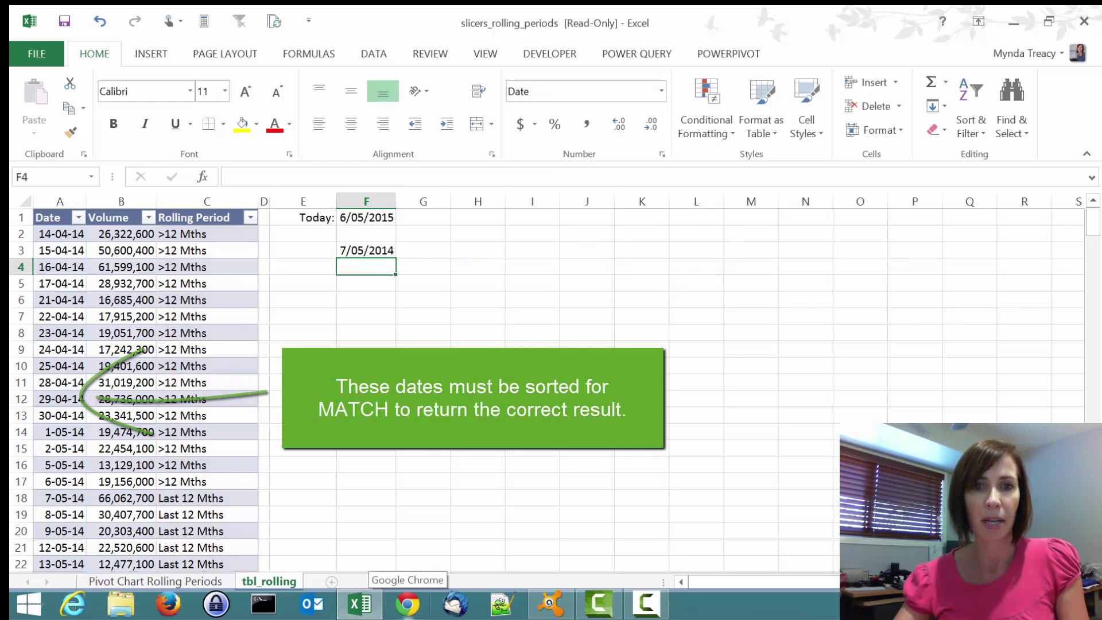
{"action": "key", "text": "Up"}
{"action": "key", "text": "Down"}
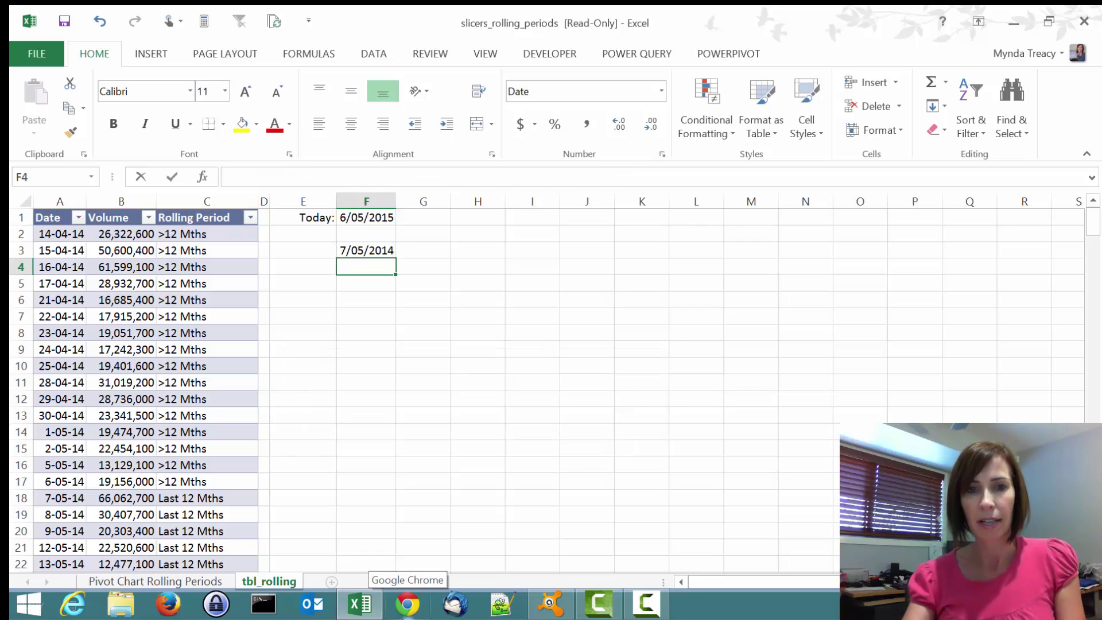
Begin F4's formula as =INDEX(tbl_rolling[Date], using autocomplete.
{"action": "type", "text": "=ind"}
{"action": "key", "text": "Tab"}
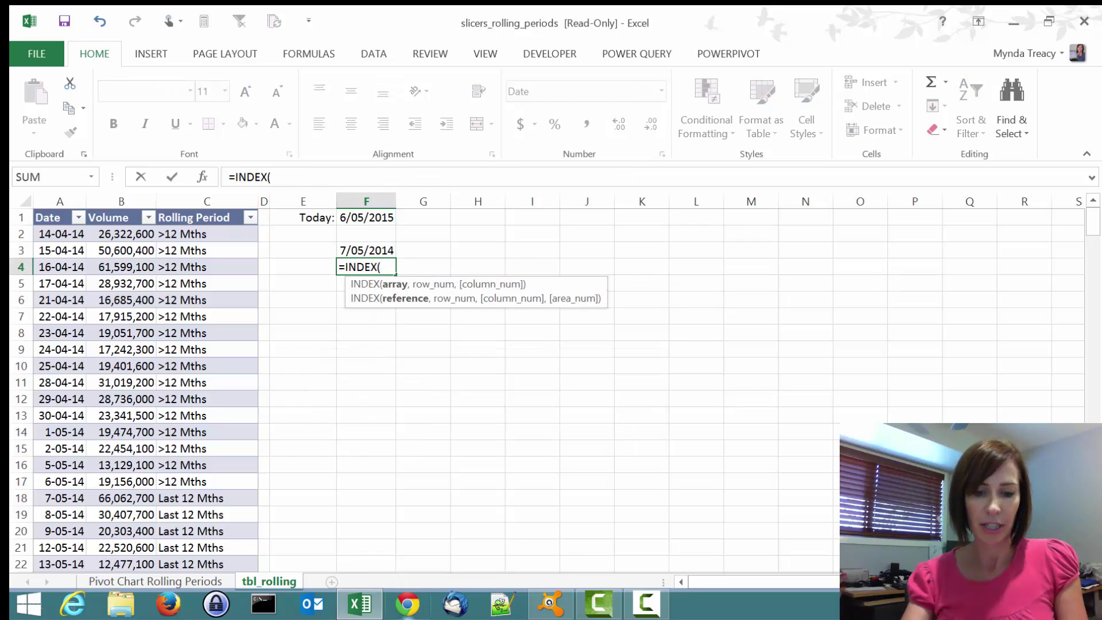
{"action": "type", "text": "tb"}
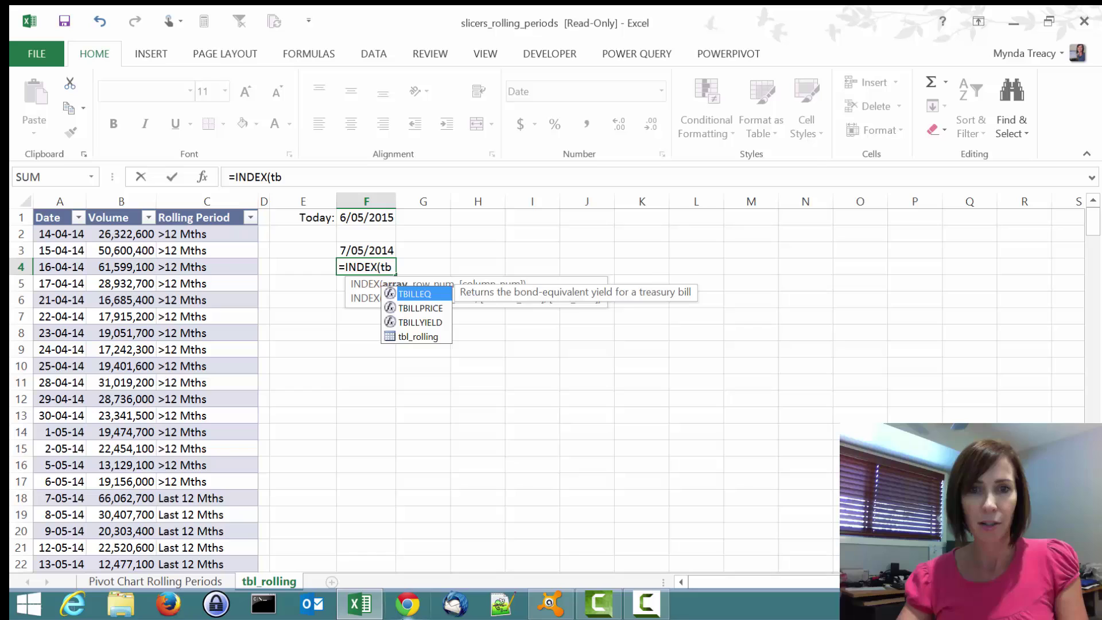
{"action": "key", "text": "Down"}
{"action": "key", "text": "Down"}
{"action": "key", "text": "Down"}
{"action": "key", "text": "Tab"}
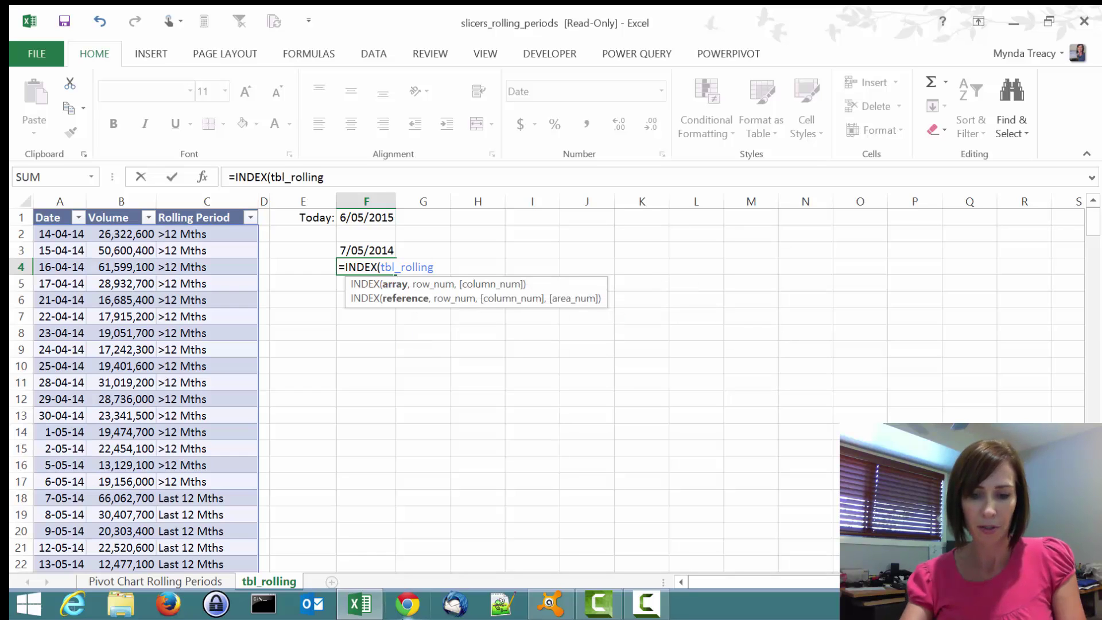
{"action": "type", "text": "["}
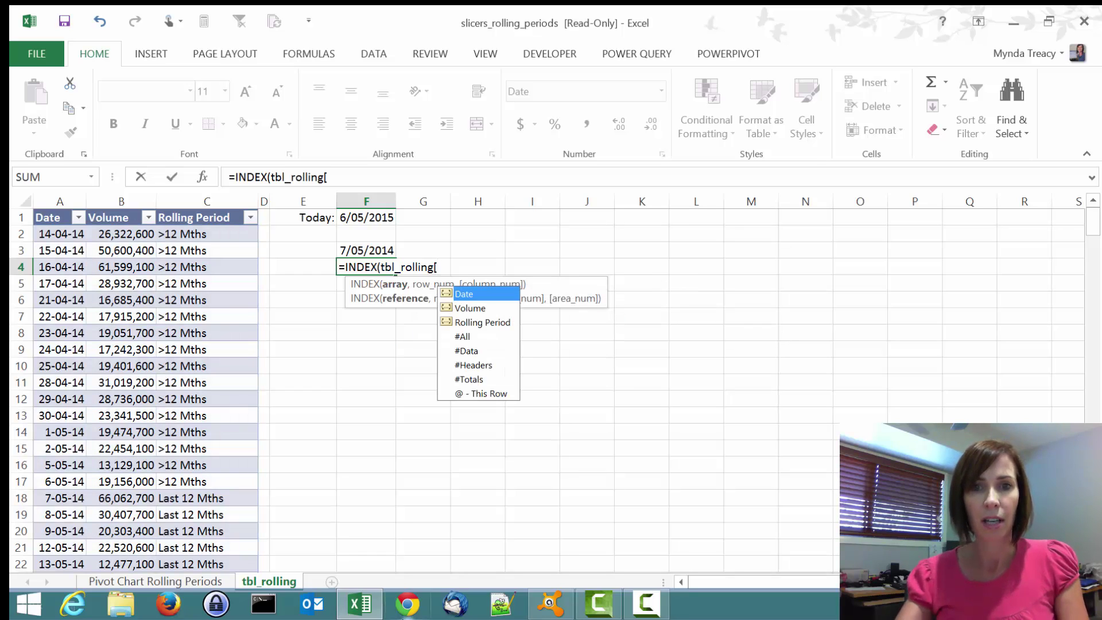
{"action": "key", "text": "Escape"}
{"action": "type", "text": "Date],"}
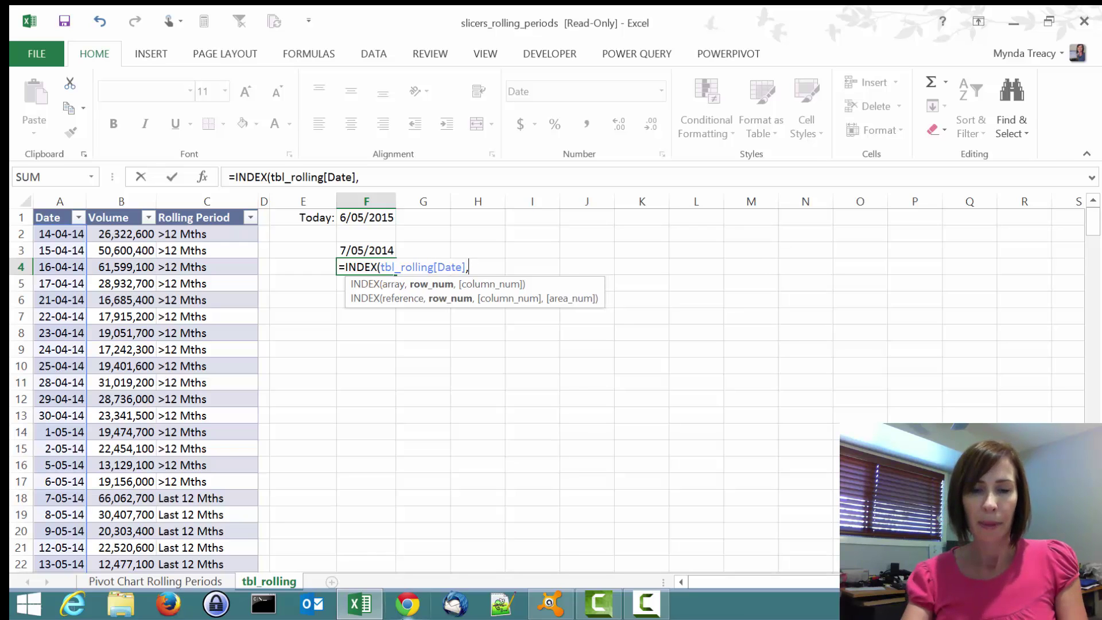
{"action": "type", "text": "mat"}
Complete MATCH("Last 12 Mths",tbl_rolling[Rolling Period],1) so F4 returns 5/05/2015, then review both dates.
{"action": "key", "text": "Tab"}
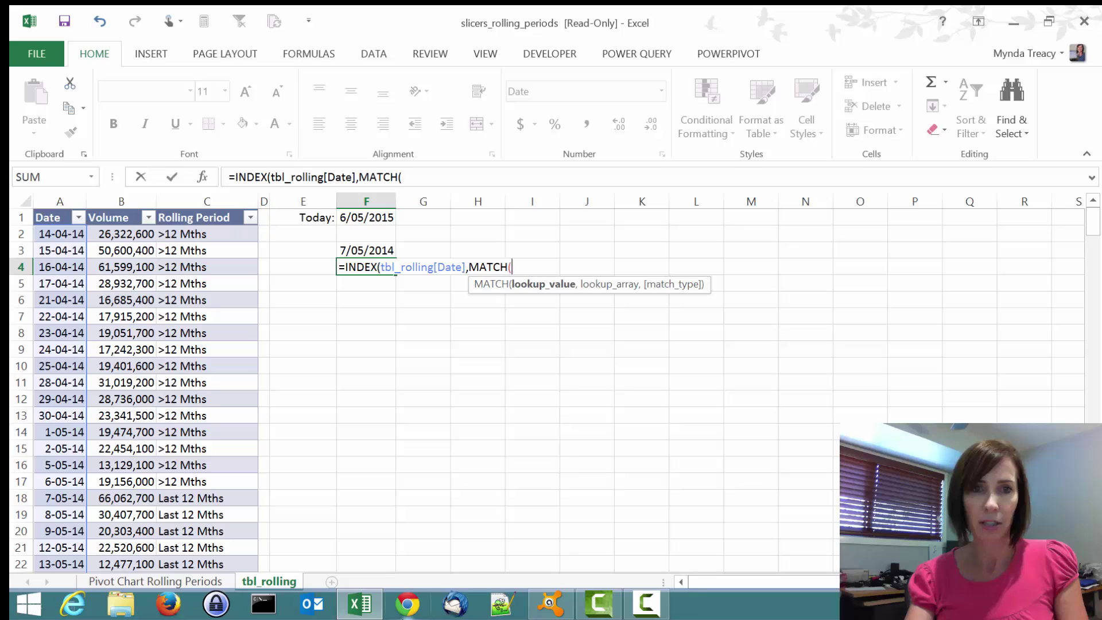
{"action": "type", "text": "\"Last "}
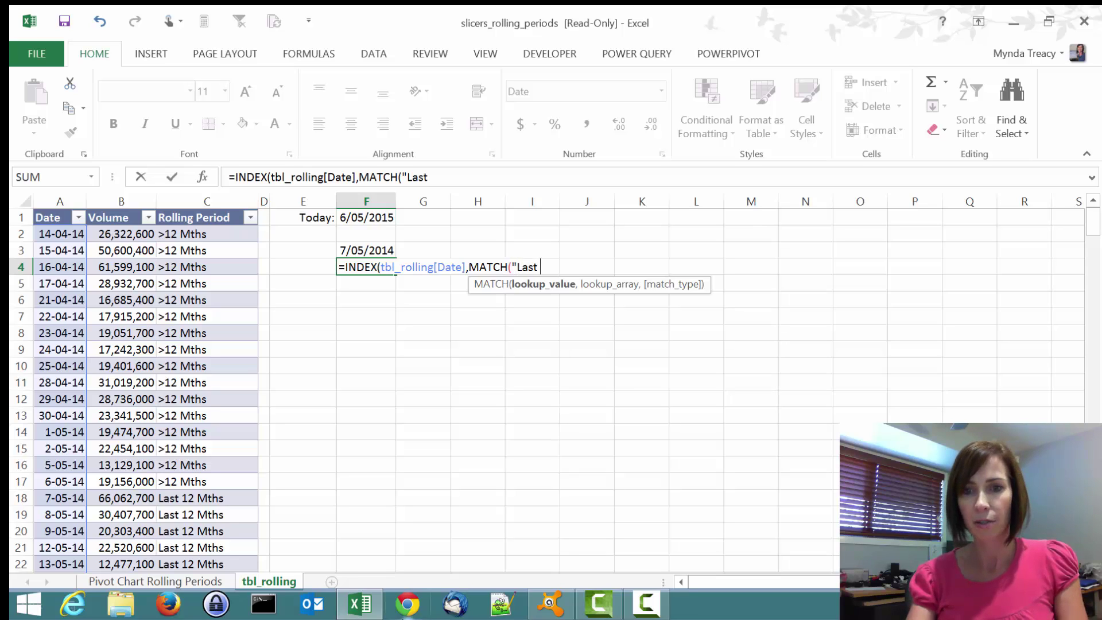
{"action": "type", "text": "12 Mths\""}
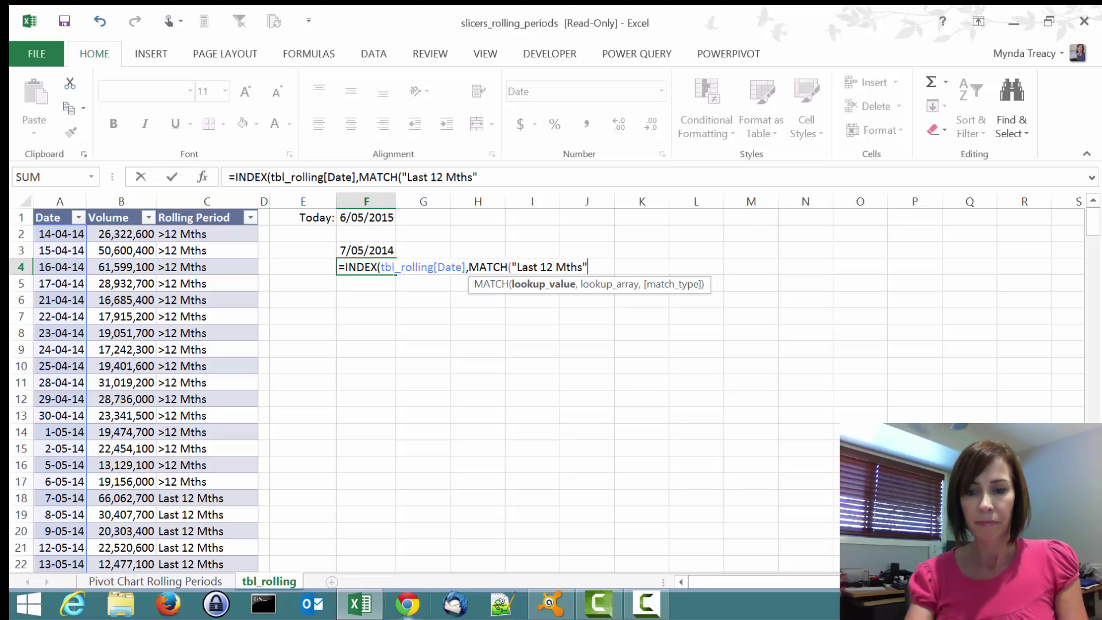
{"action": "type", "text": ","}
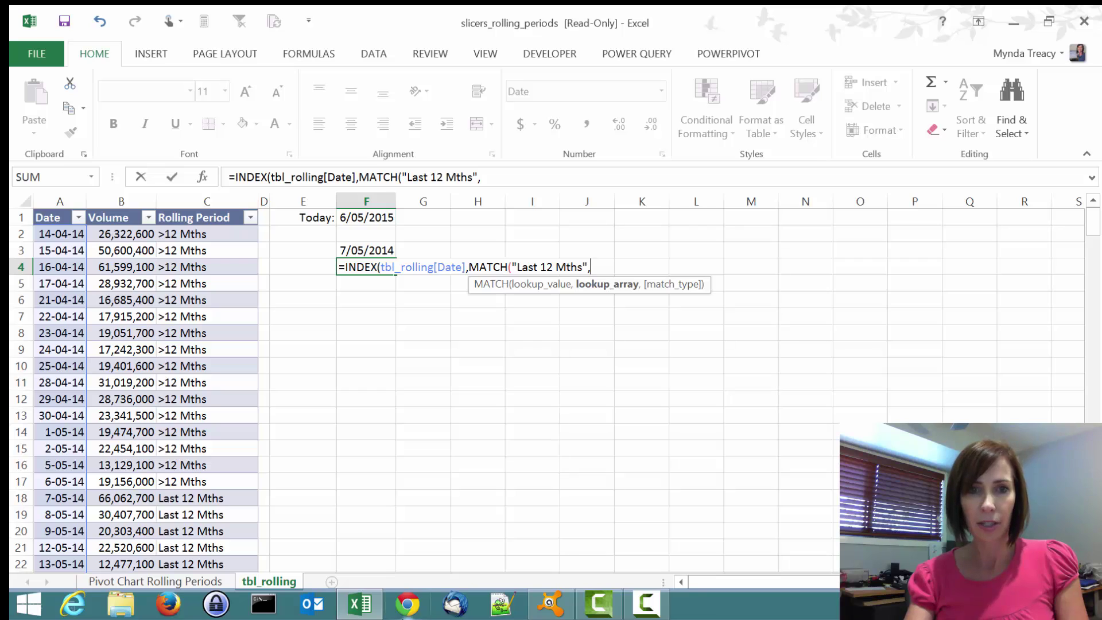
{"action": "type", "text": "tb"}
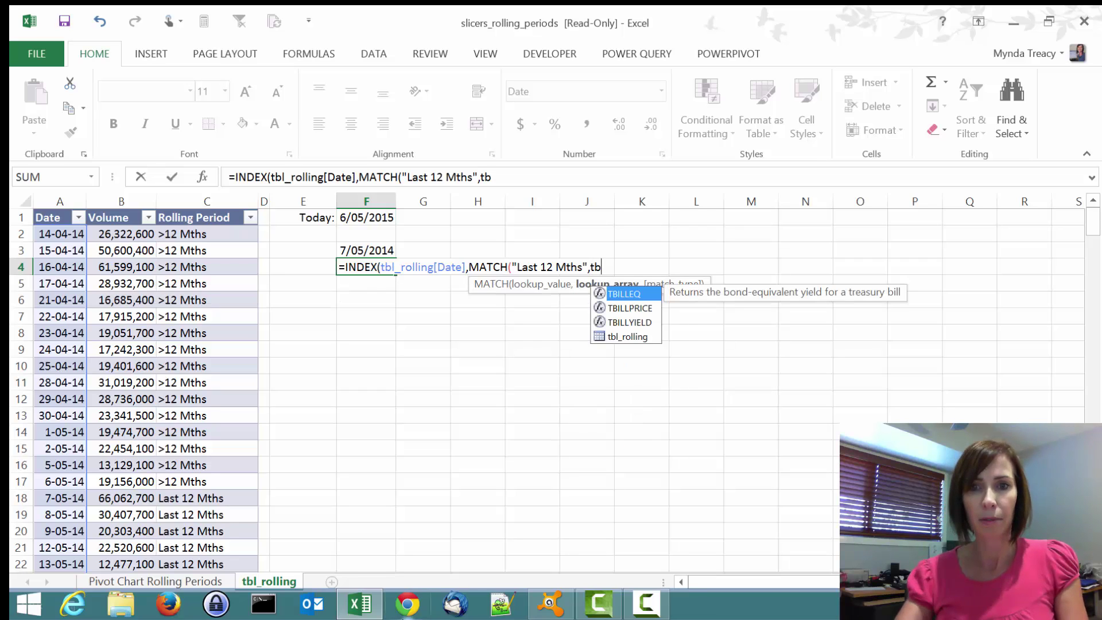
{"action": "key", "text": "Down"}
{"action": "key", "text": "Down"}
{"action": "key", "text": "Down"}
{"action": "key", "text": "Tab"}
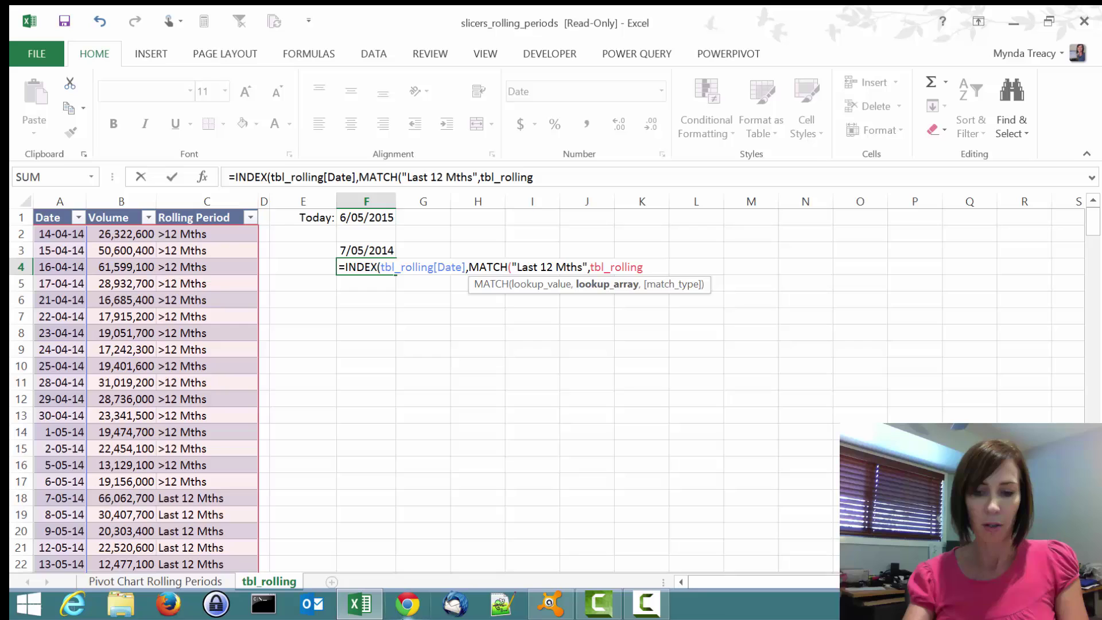
{"action": "type", "text": "[r"}
{"action": "key", "text": "Tab"}
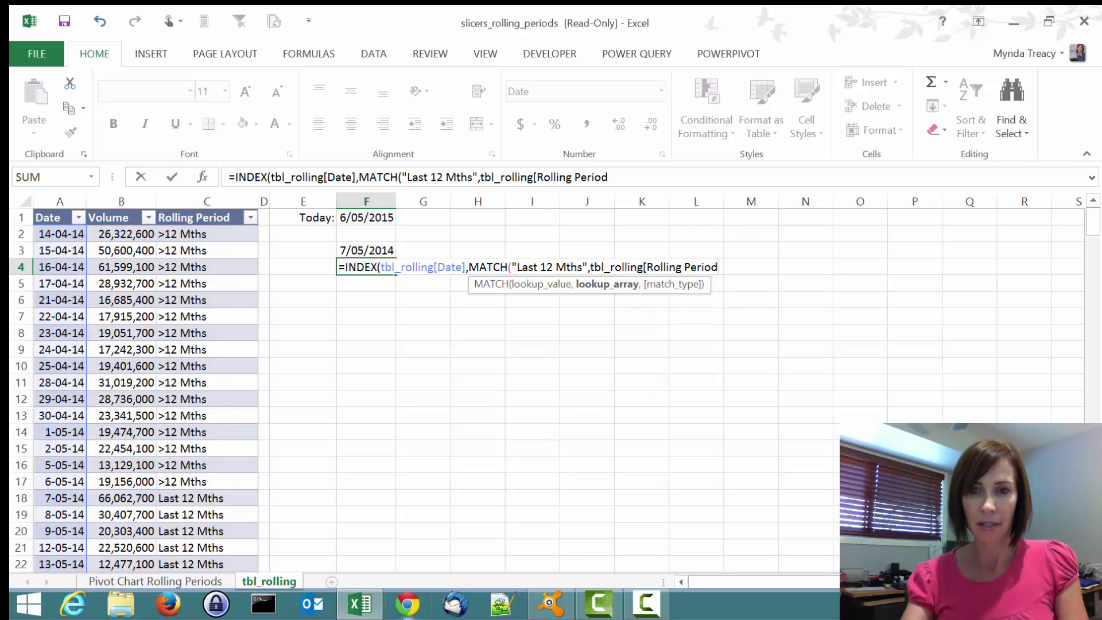
{"action": "type", "text": "],"}
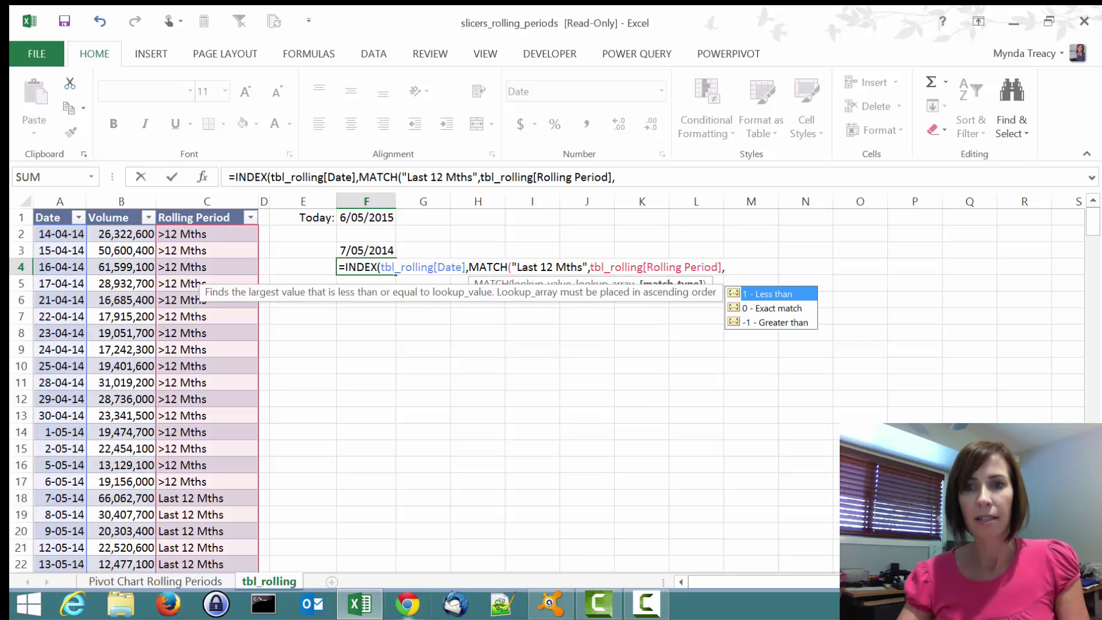
{"action": "type", "text": "1"}
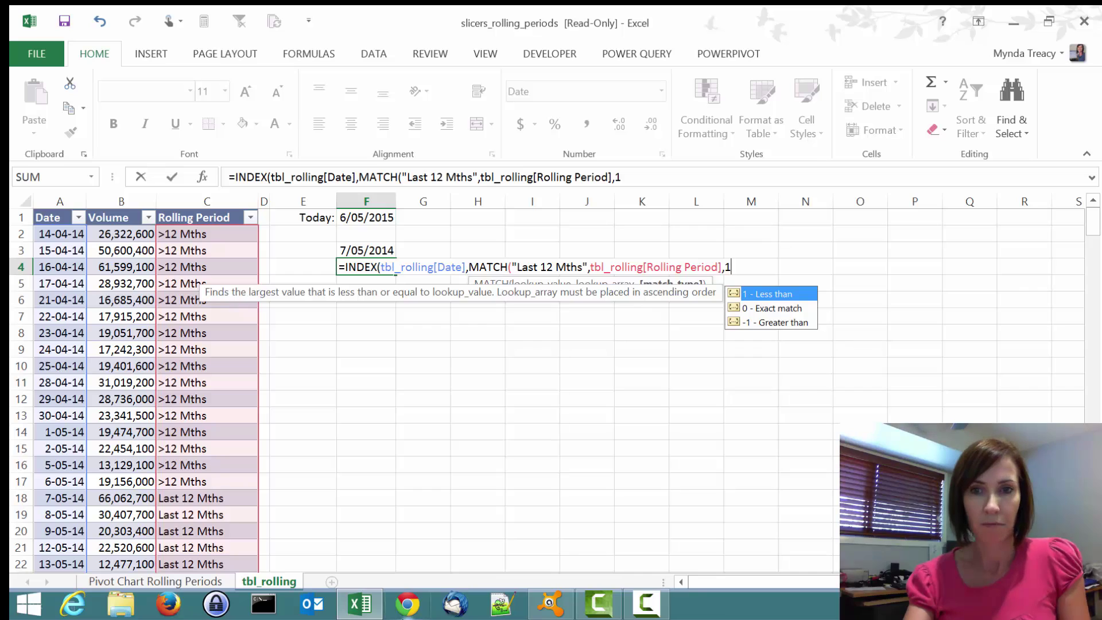
{"action": "type", "text": ")"}
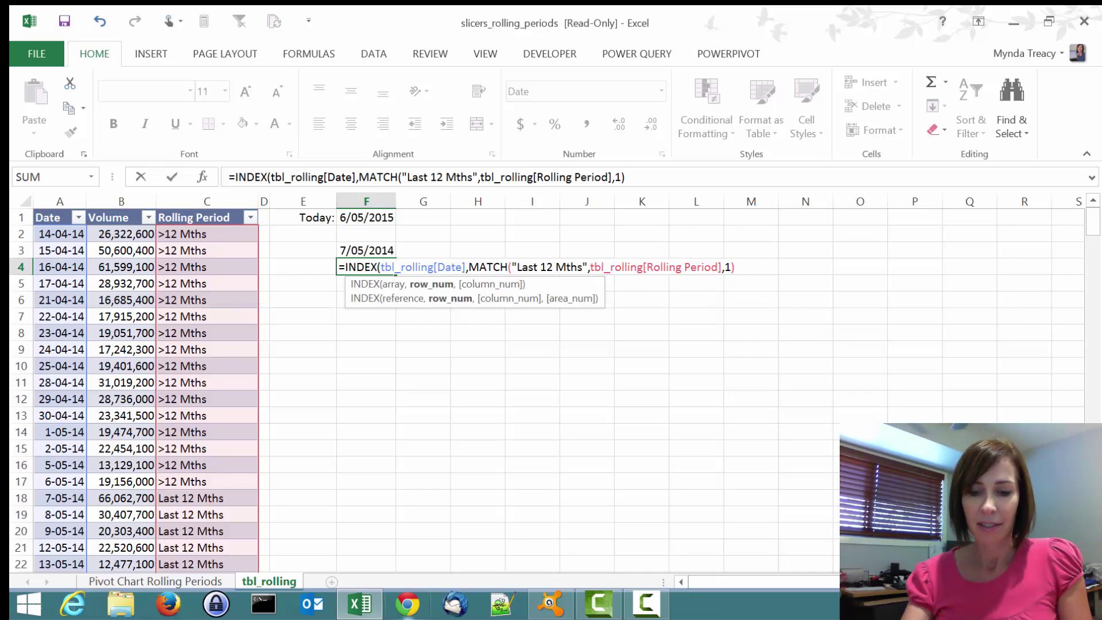
{"action": "type", "text": ")"}
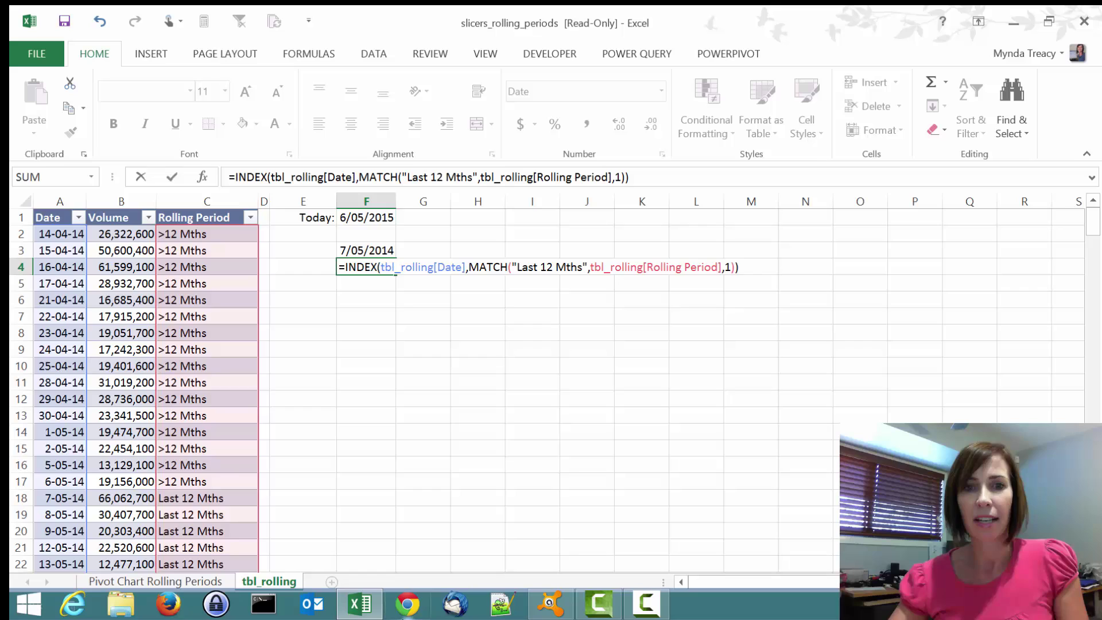
{"action": "key", "text": "Return"}
{"action": "left_click", "coordinate": [366, 267]}
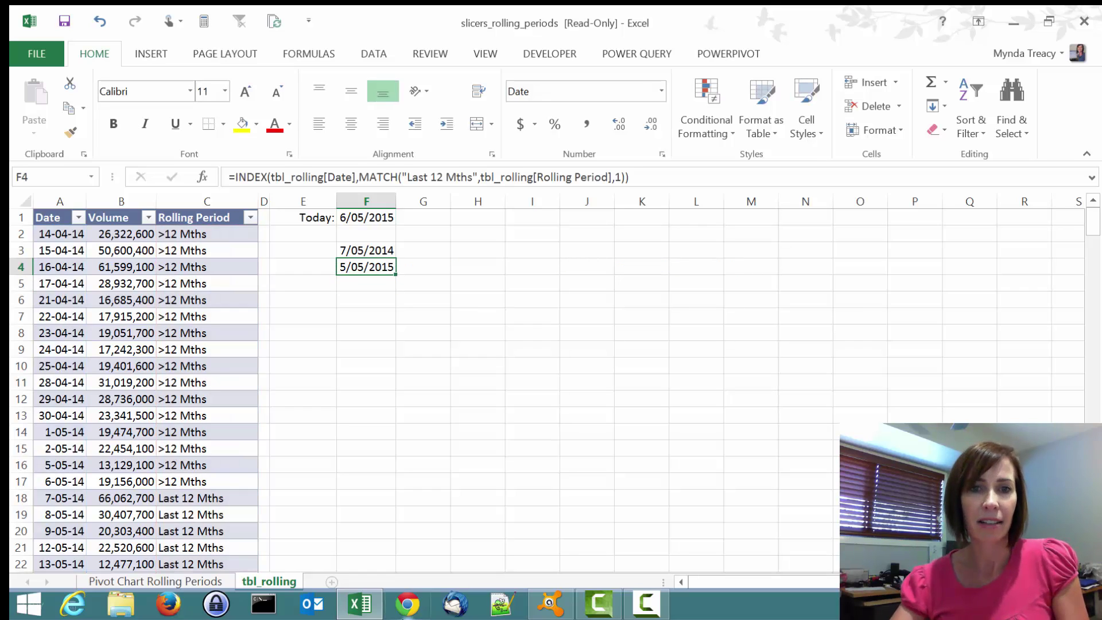
{"action": "left_click", "coordinate": [364, 250]}
{"action": "key", "text": "Right"}
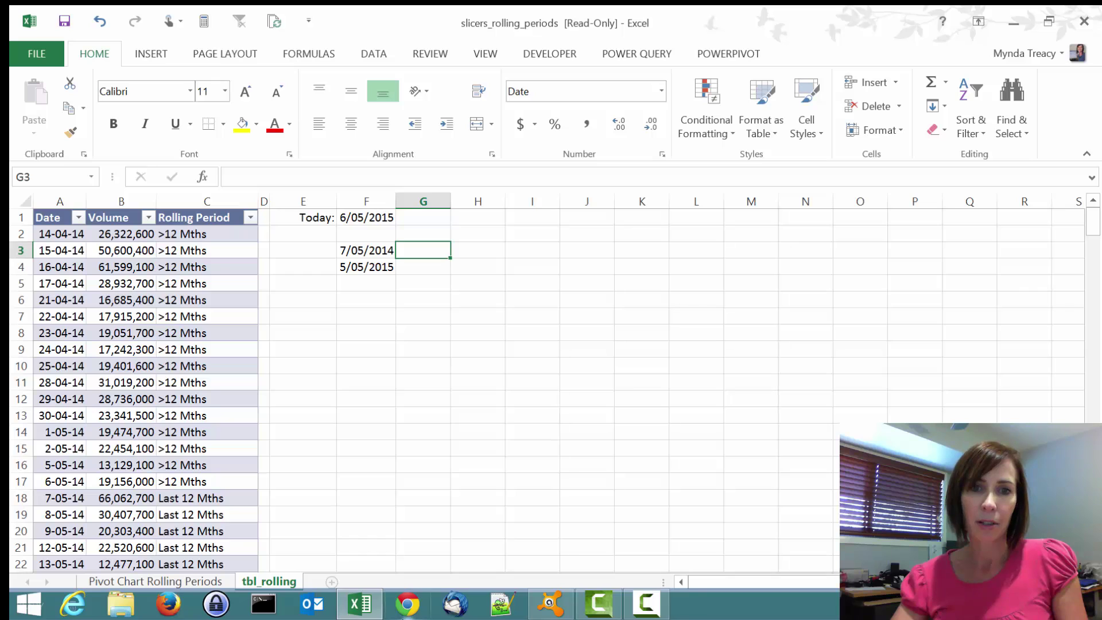
{"action": "key", "text": "Left"}
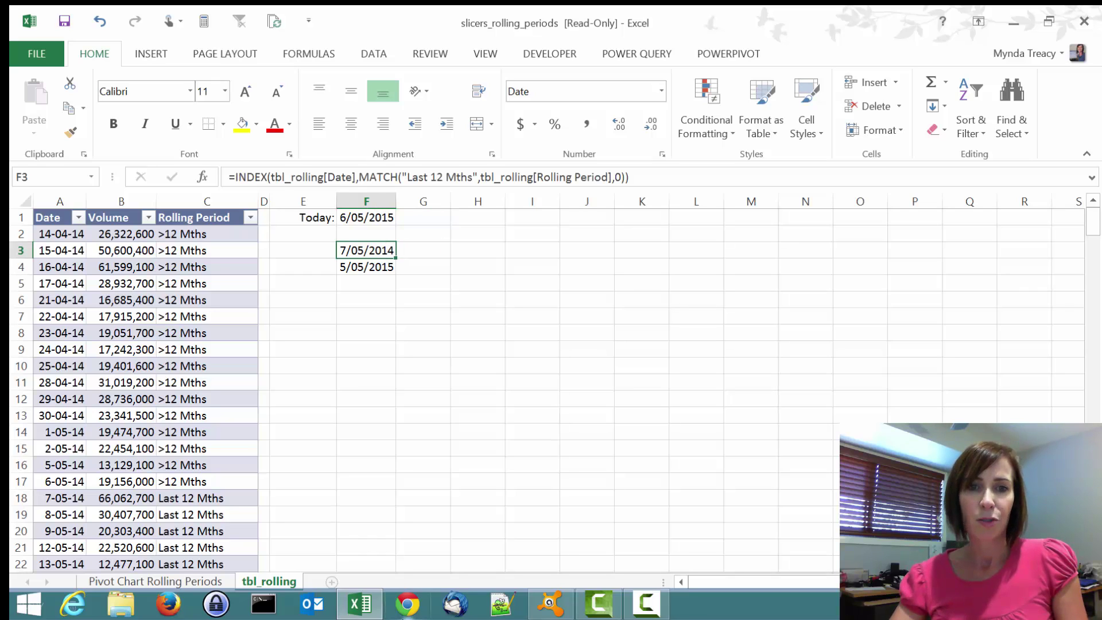
{"action": "key", "text": "Right"}
{"action": "type", "text": "="}
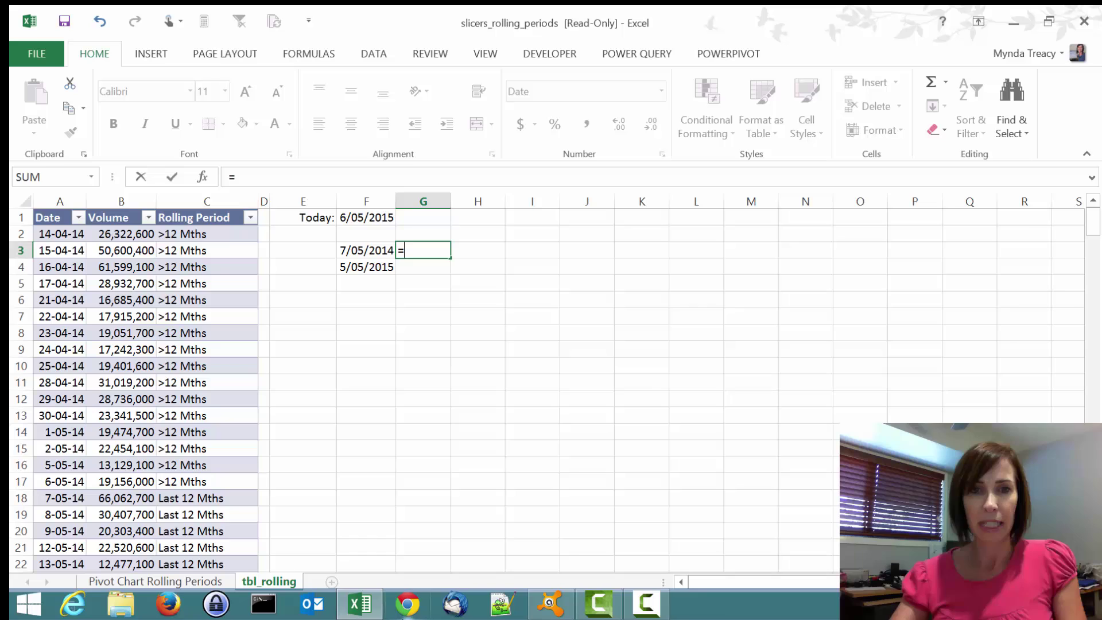
{"action": "key", "text": "Left"}
{"action": "type", "text": "&"}
{"action": "key", "text": "Left"}
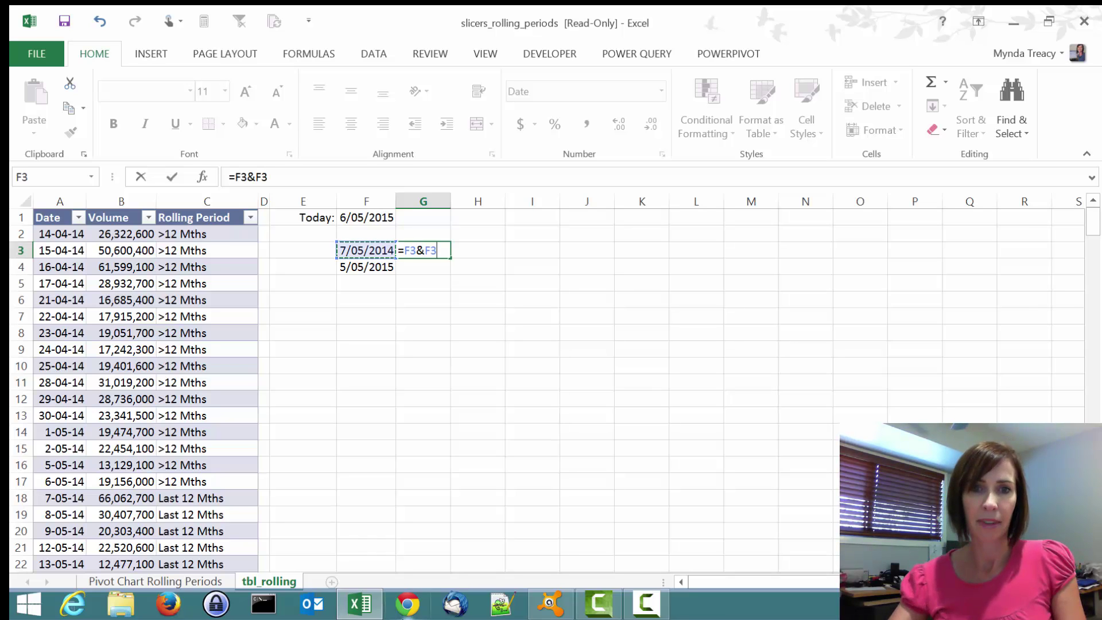
{"action": "key", "text": "Down"}
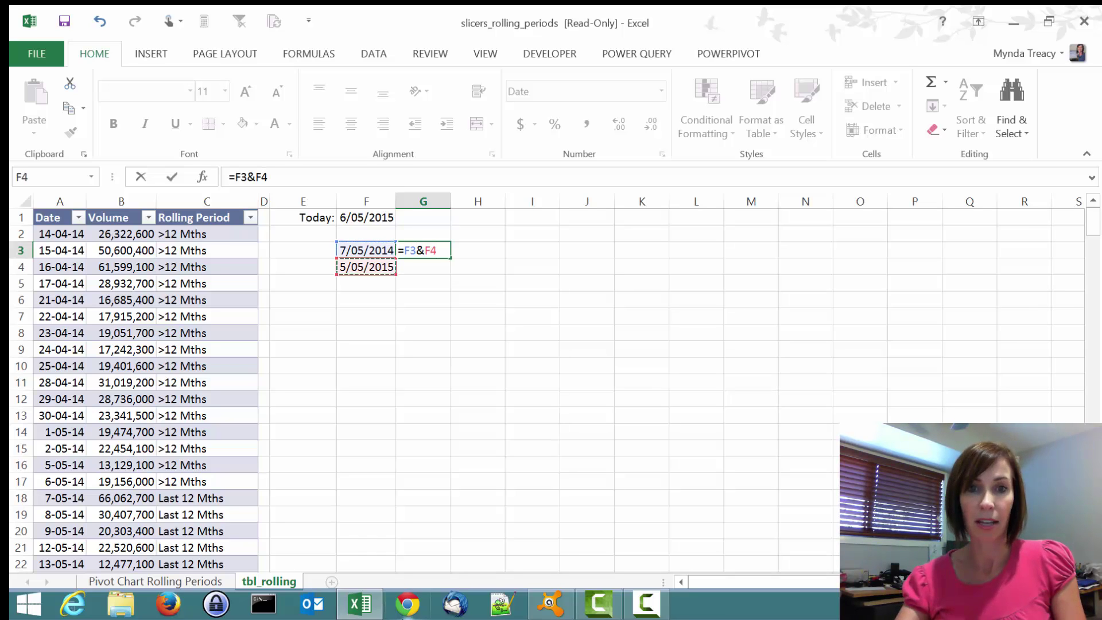
{"action": "key", "text": "Return"}
{"action": "key", "text": "Up"}
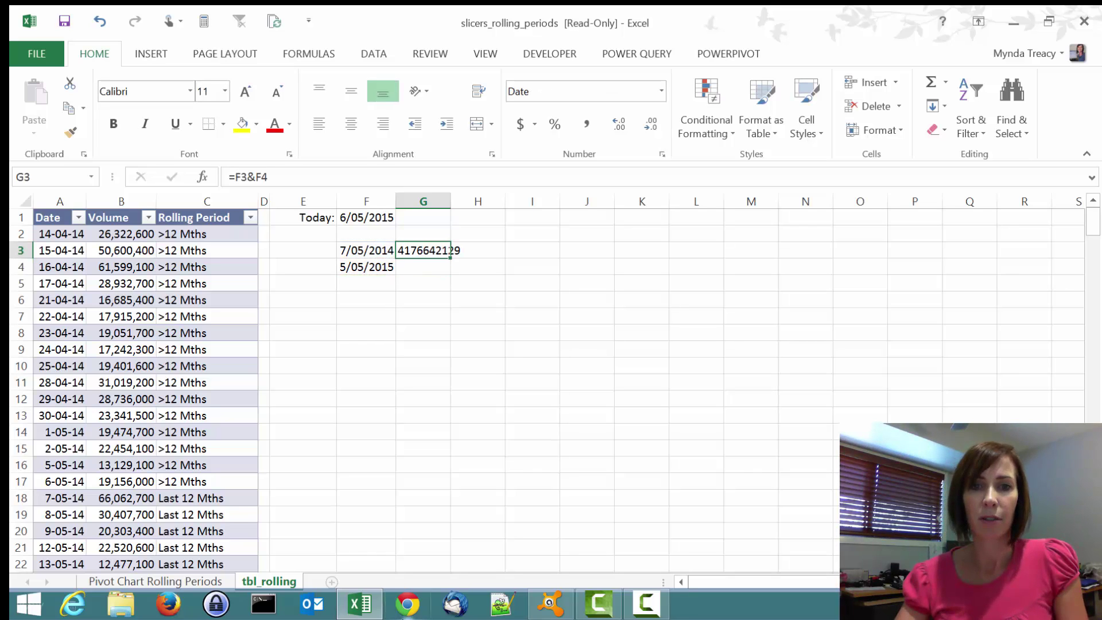
{"action": "key", "text": "Delete"}
{"action": "left_click", "coordinate": [366, 251]}
Wrap F3's formula in TEXT(...,"dd-mmm-yy") so it shows 07-May-14.
{"action": "key", "text": "F2"}
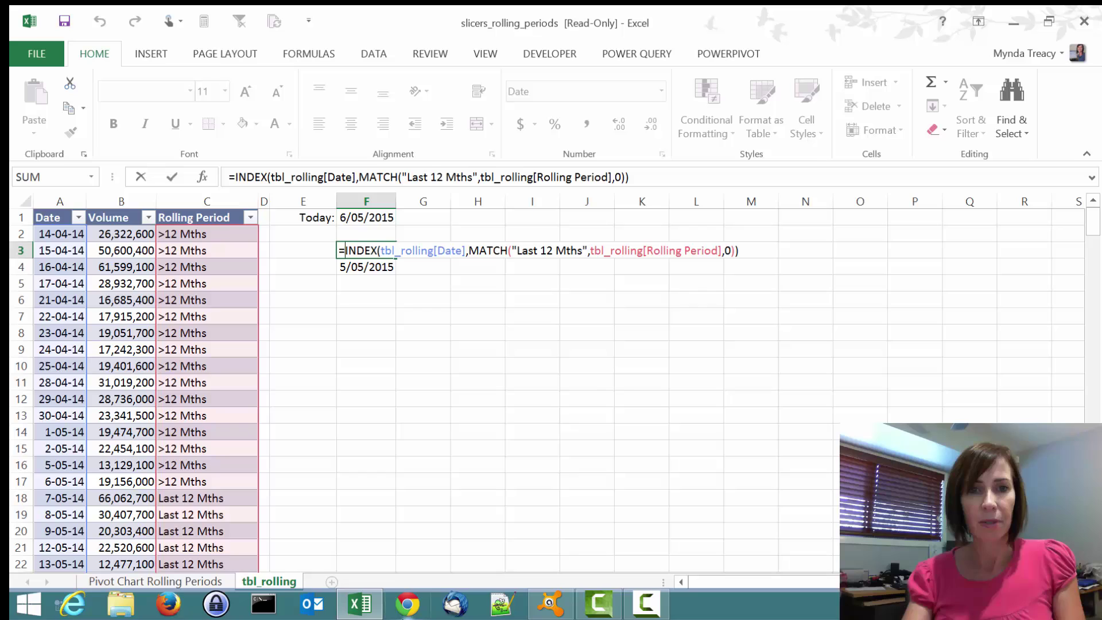
{"action": "type", "text": "te"}
{"action": "key", "text": "Tab"}
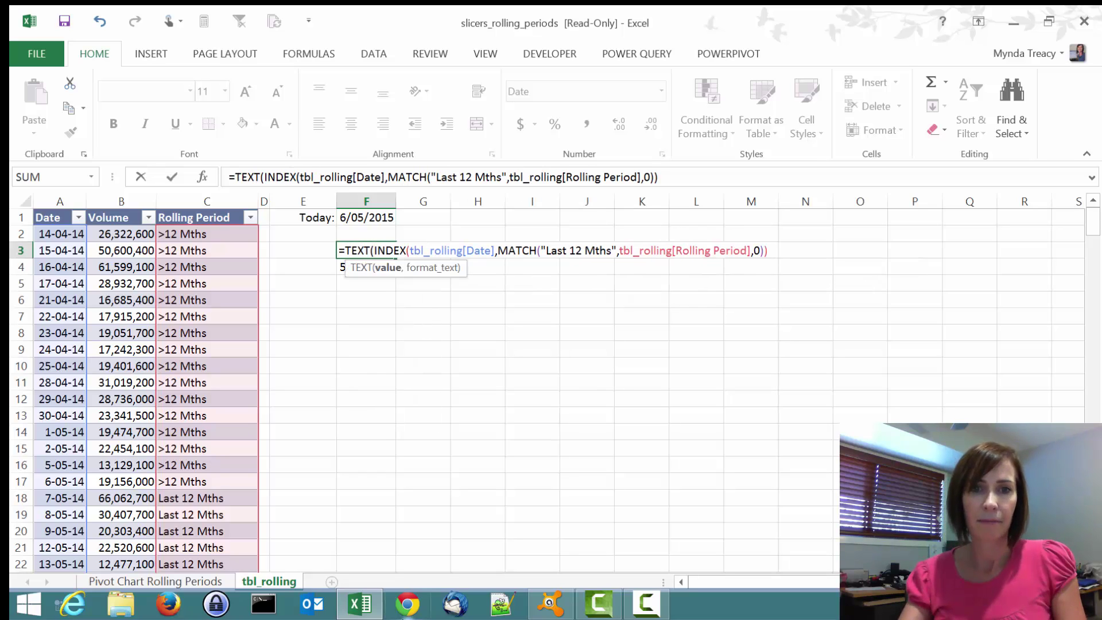
{"action": "type", "text": ","}
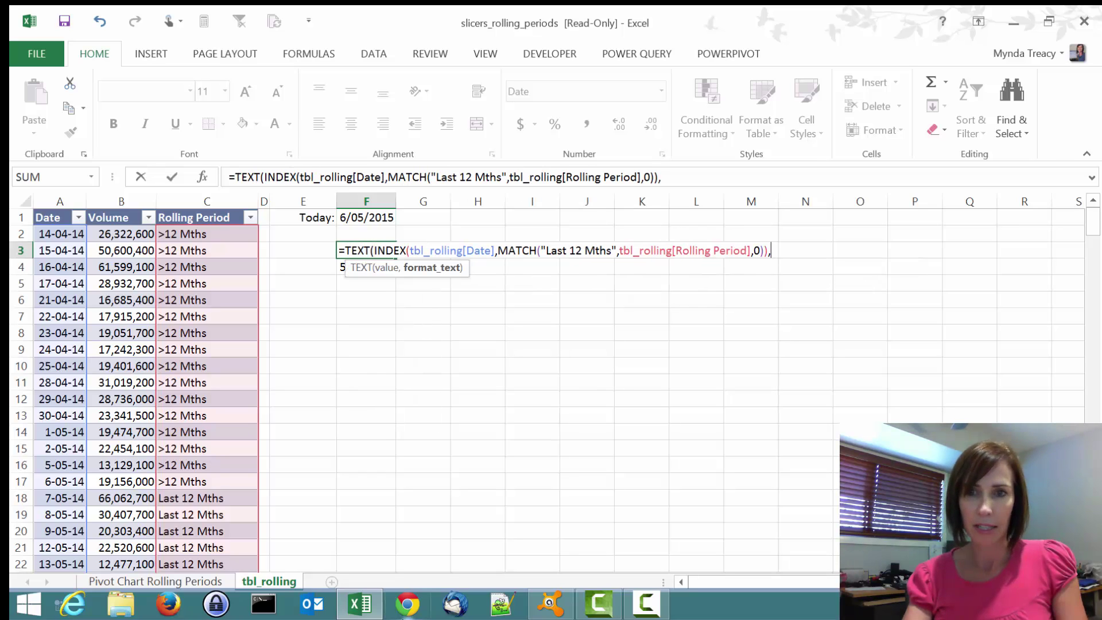
{"action": "type", "text": "\"dd"}
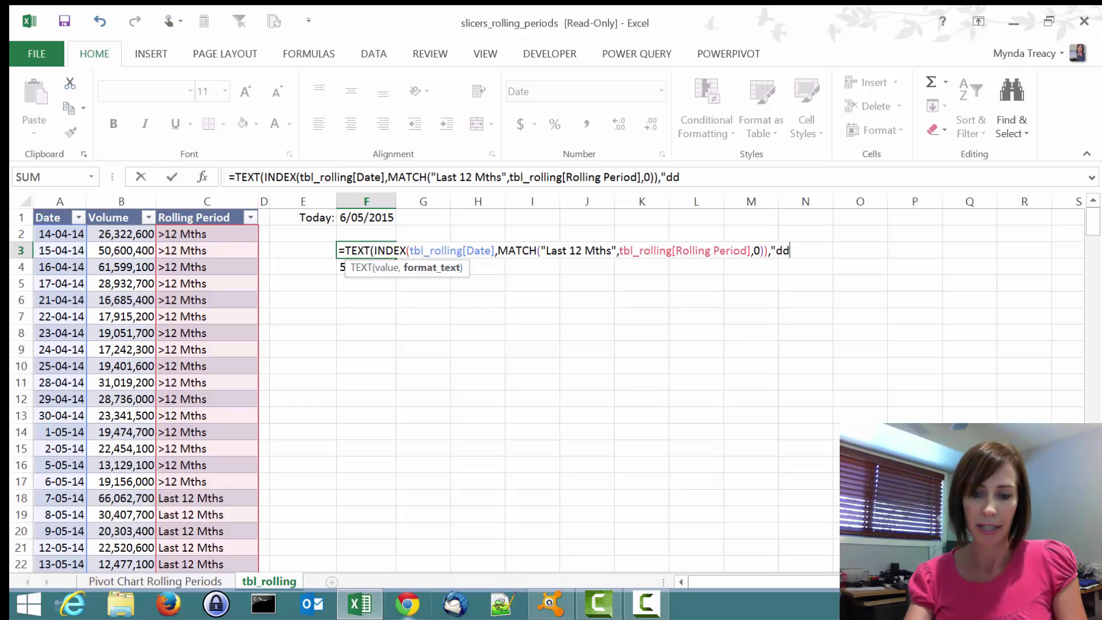
{"action": "type", "text": "-mm"}
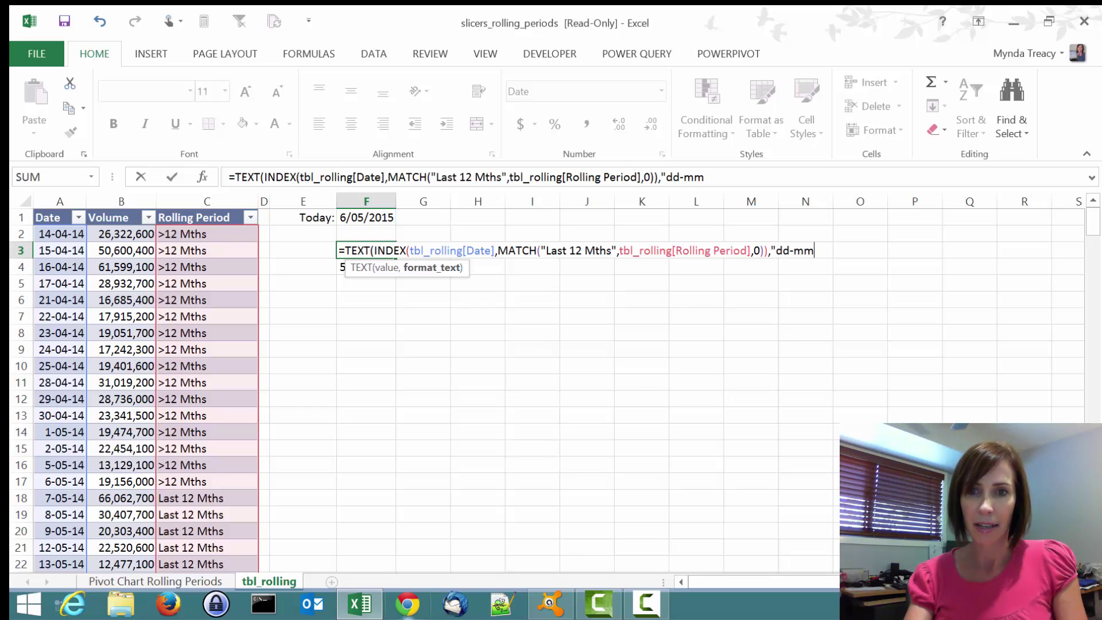
{"action": "type", "text": "m-yy"}
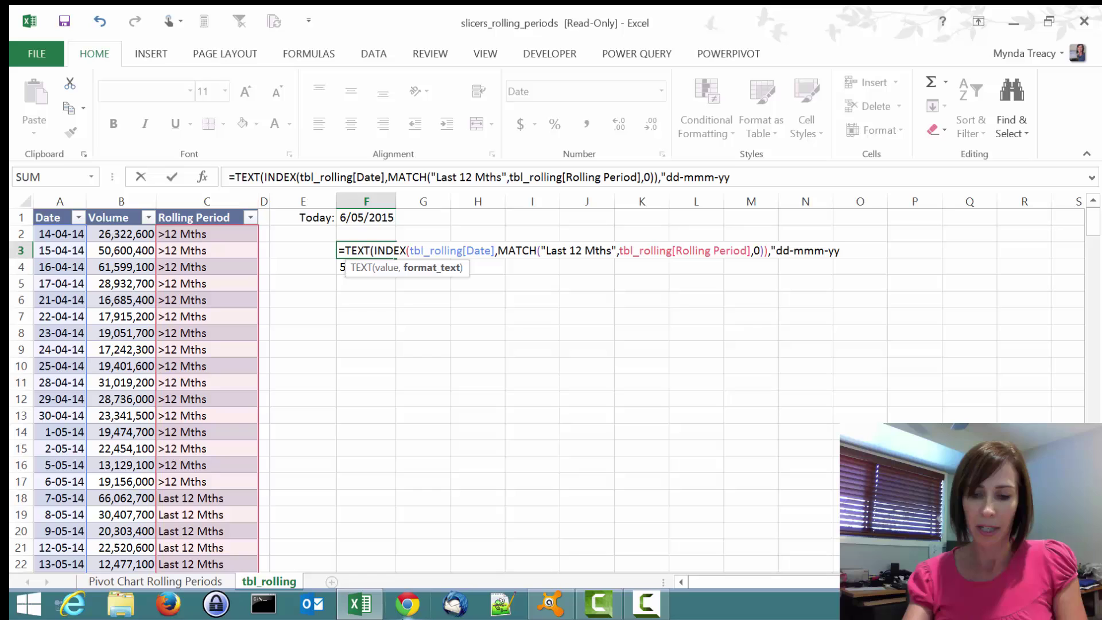
{"action": "type", "text": "\")"}
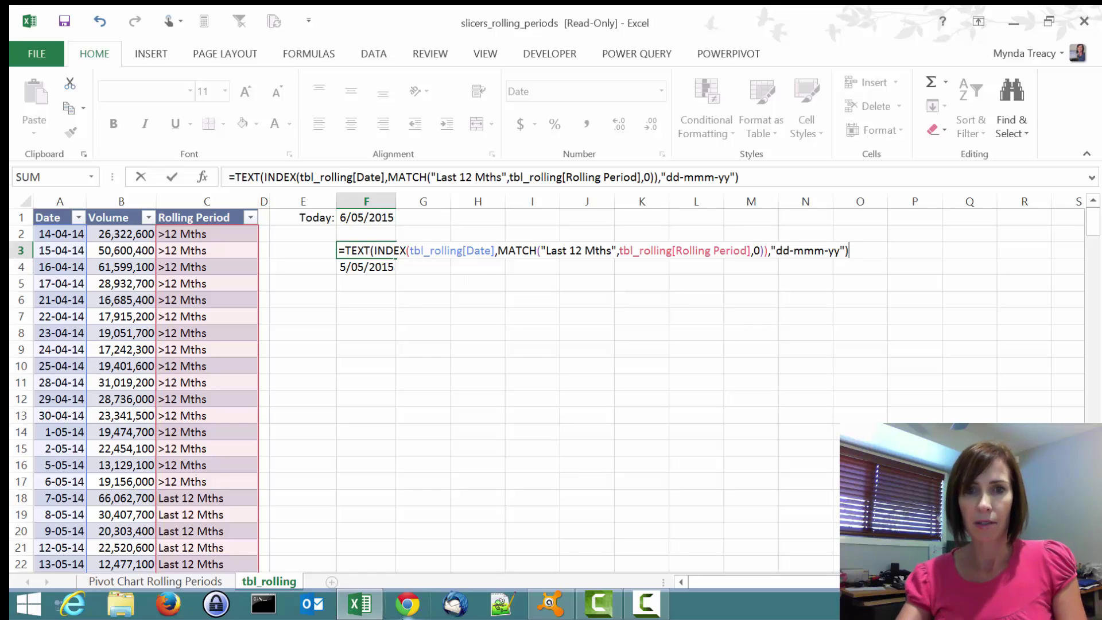
{"action": "key", "text": "Return"}
Wrap F4's formula in TEXT(...,"dd-mmm-yy") so it shows 05-May-15.
{"action": "key", "text": "F2"}
{"action": "key", "text": "Home"}
{"action": "key", "text": "Right"}
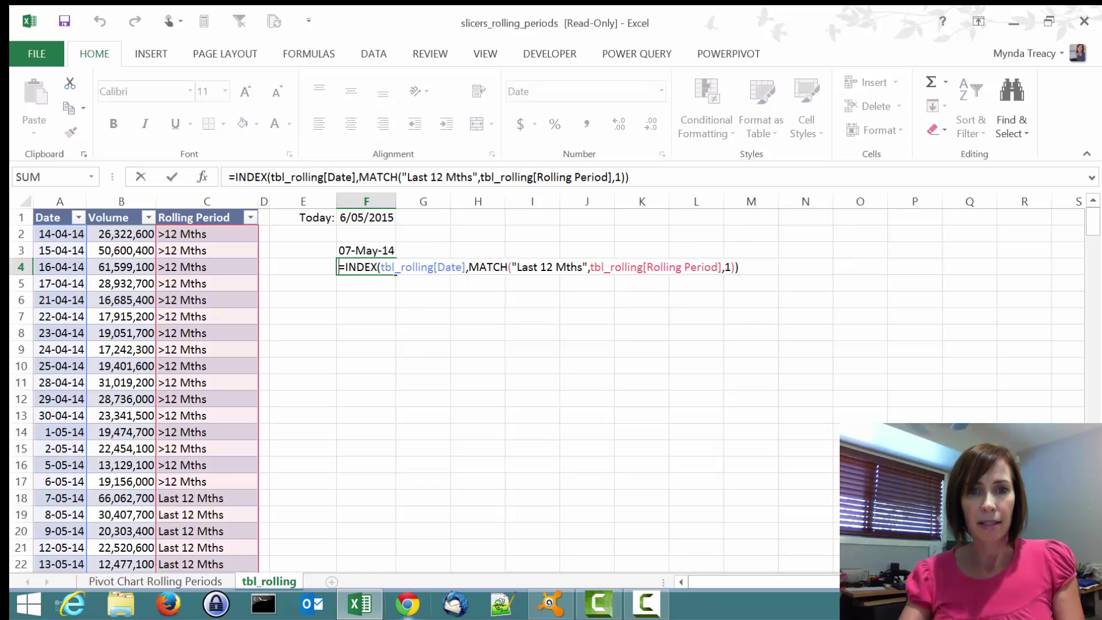
{"action": "type", "text": "TEXT("}
{"action": "key", "text": "End"}
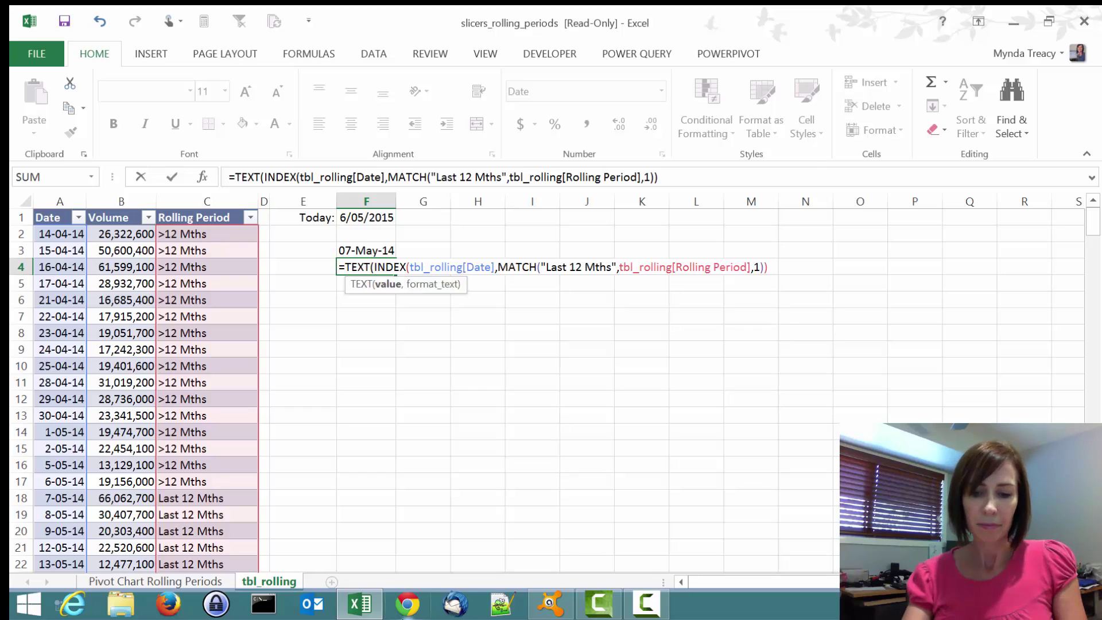
{"action": "type", "text": ",\"dd-m"}
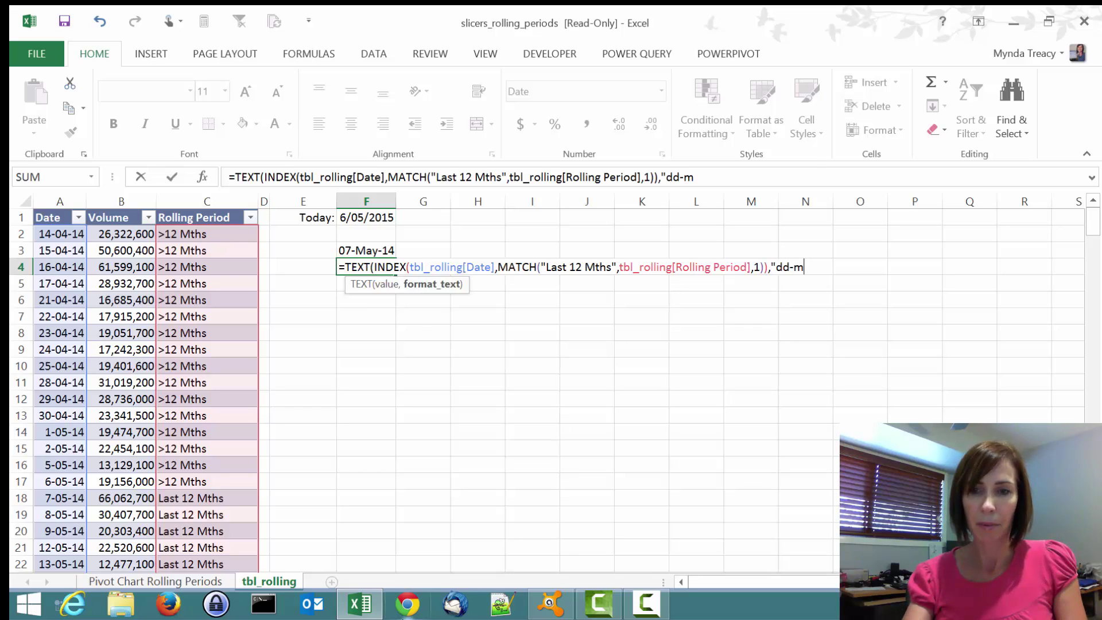
{"action": "type", "text": "mm-yy"}
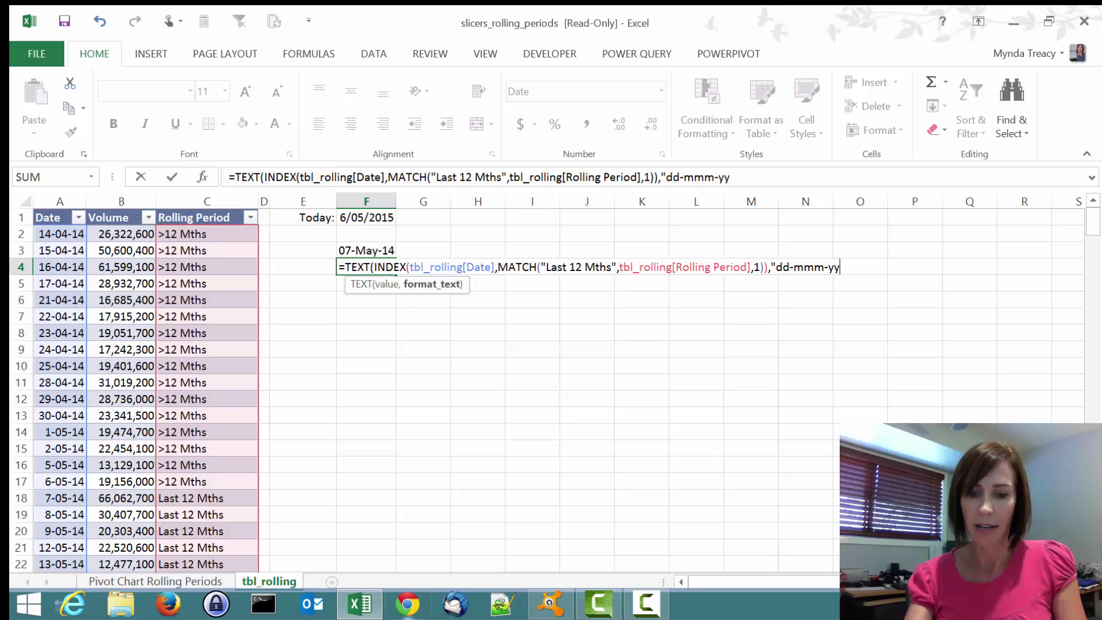
{"action": "type", "text": "\")"}
{"action": "key", "text": "Return"}
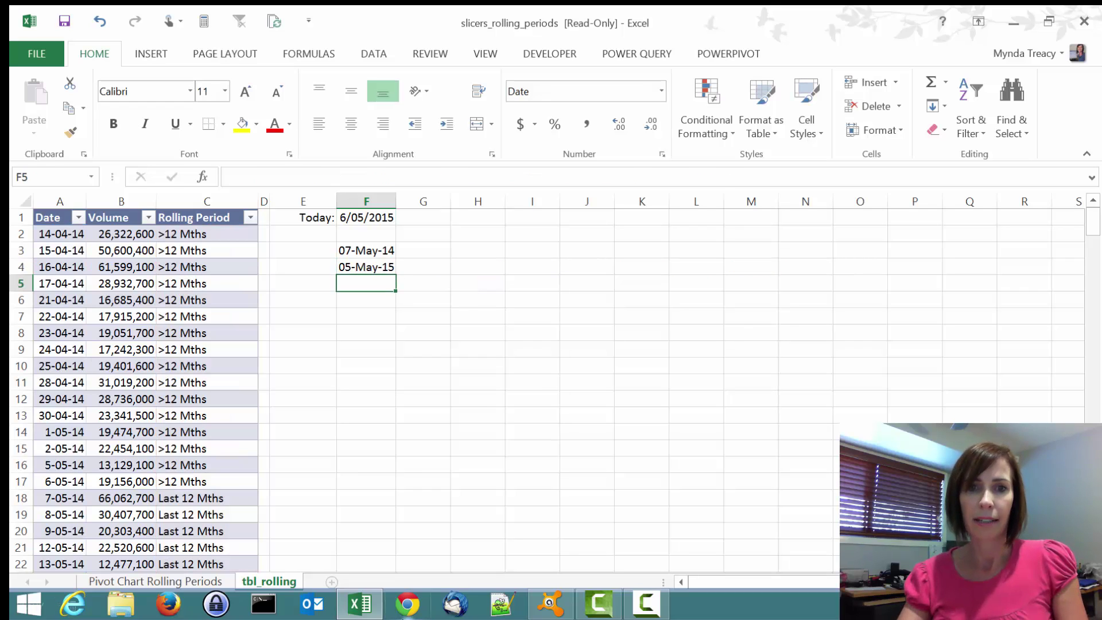
Enter ="Volume "&F3&" to "&F4 in F2, displaying Volume 07-May-14 to 05-May-15.
{"action": "left_click", "coordinate": [367, 266]}
{"action": "key", "text": "Up"}
{"action": "key", "text": "Right"}
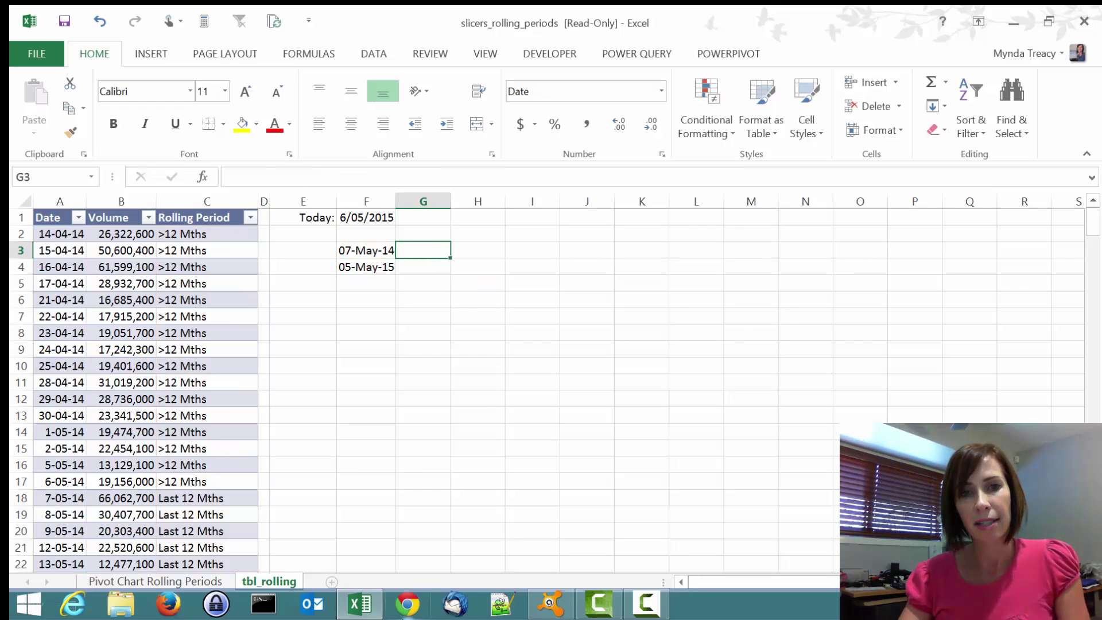
{"action": "key", "text": "Left"}
{"action": "key", "text": "Up"}
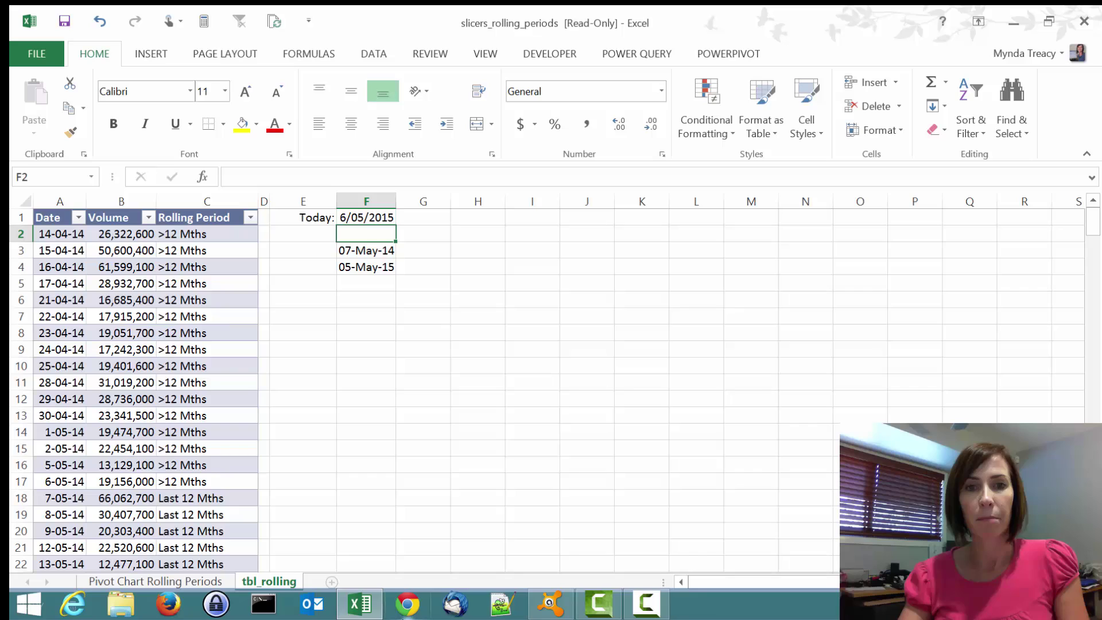
{"action": "type", "text": "=\""}
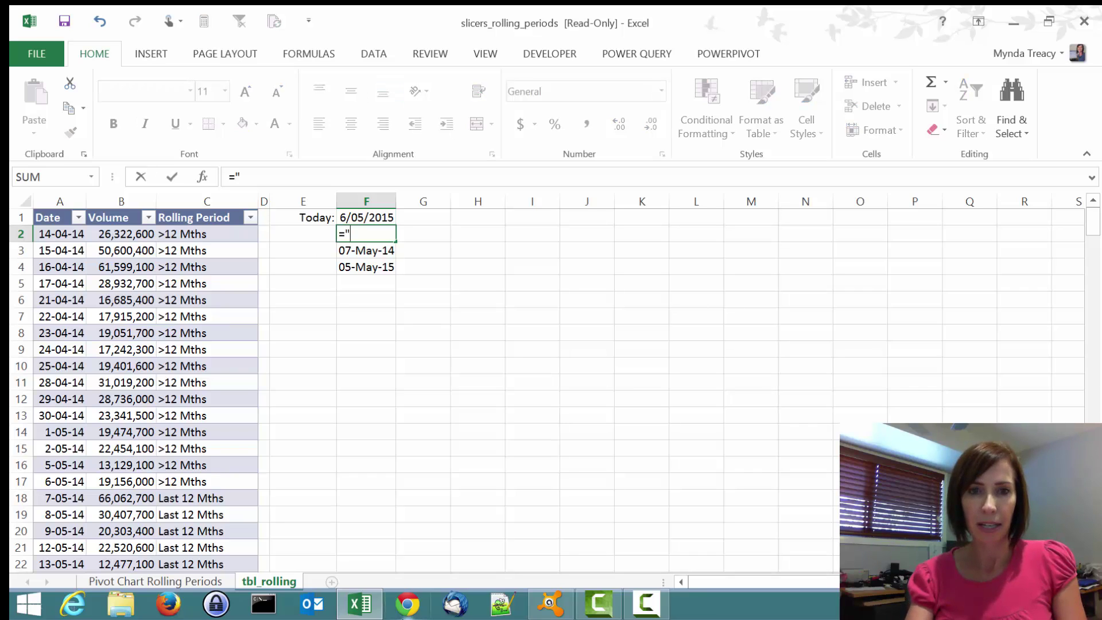
{"action": "type", "text": "volume"}
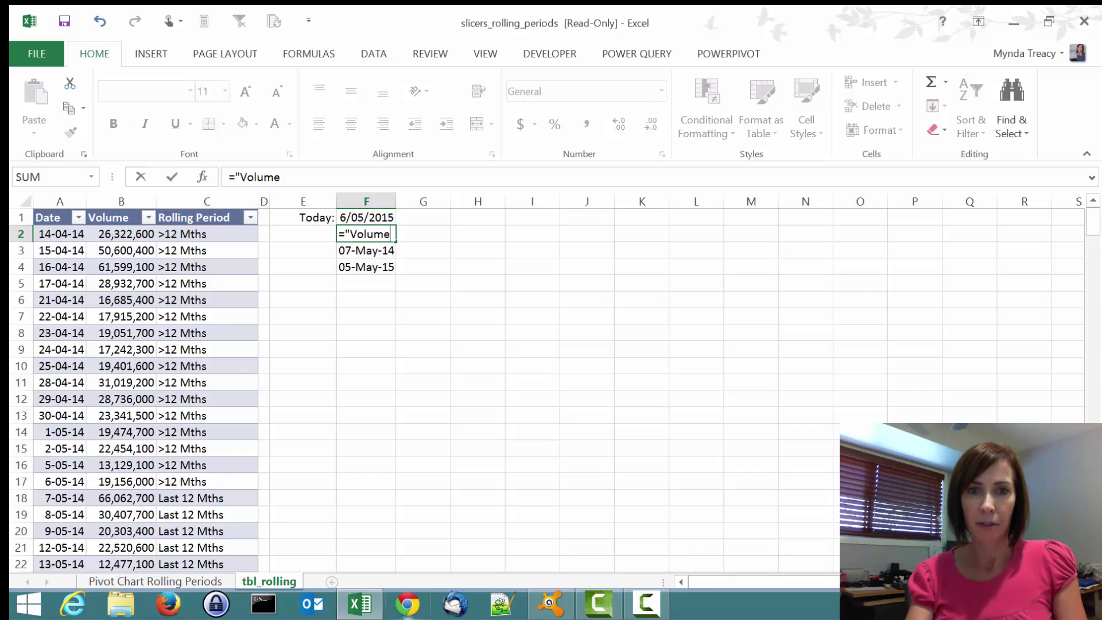
{"action": "type", "text": " \""}
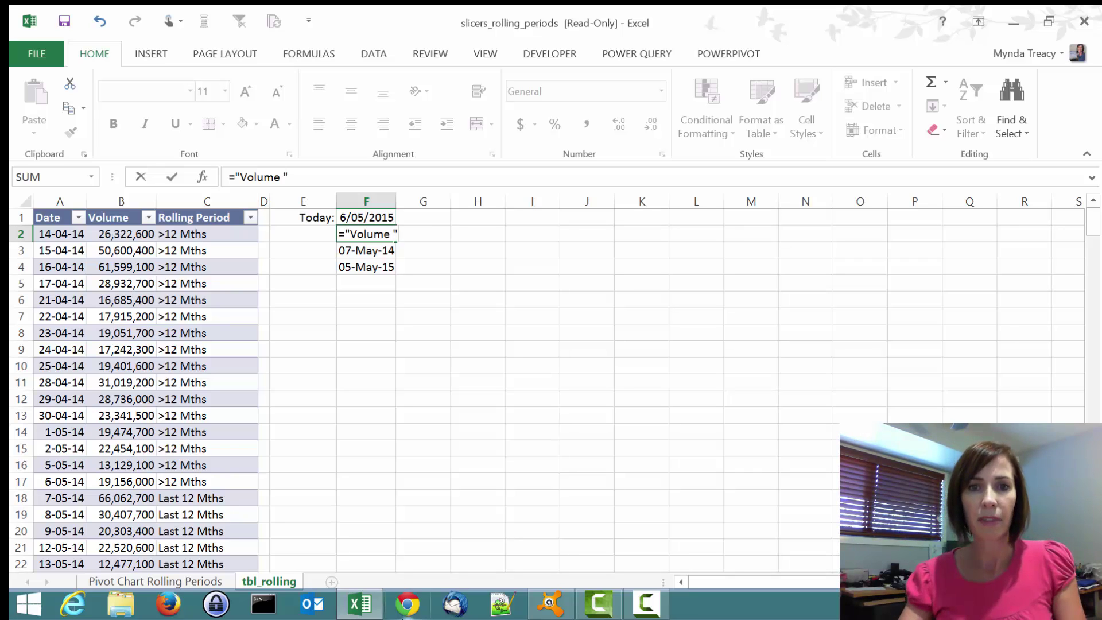
{"action": "type", "text": "&"}
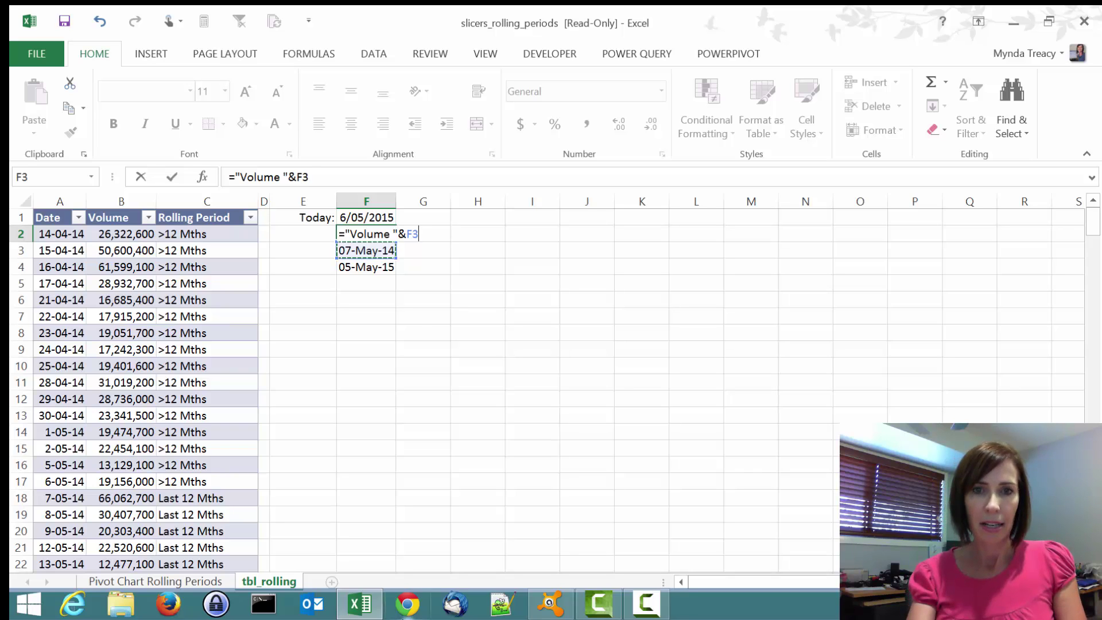
{"action": "type", "text": "&\" to"}
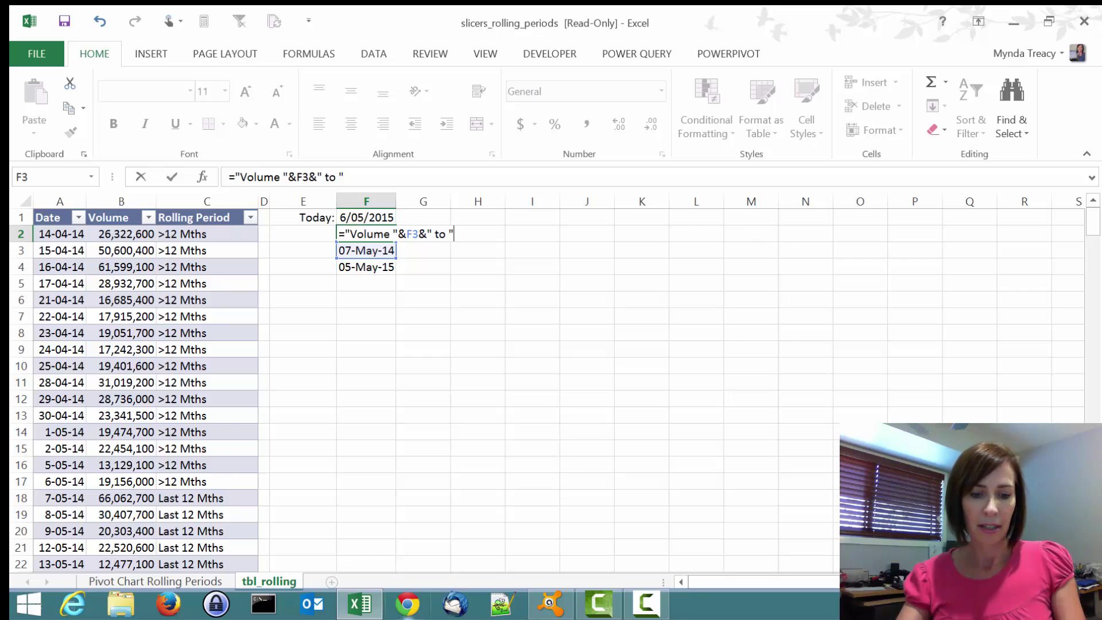
{"action": "type", "text": " \"&"}
{"action": "key", "text": "Down"}
{"action": "key", "text": "Down"}
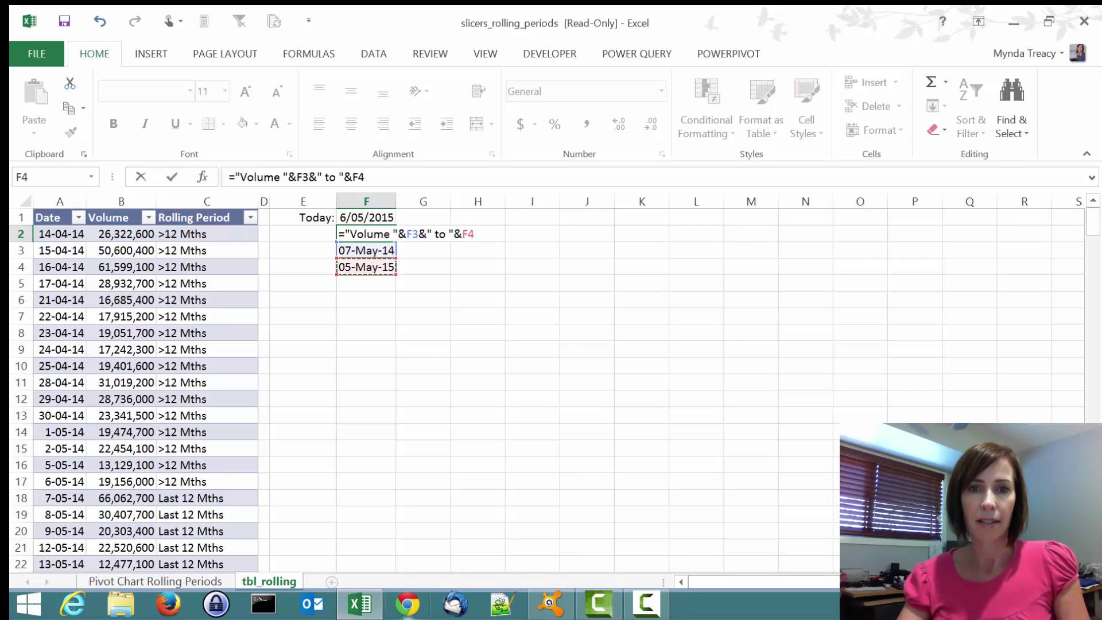
{"action": "key", "text": "Return"}
{"action": "key", "text": "Up"}
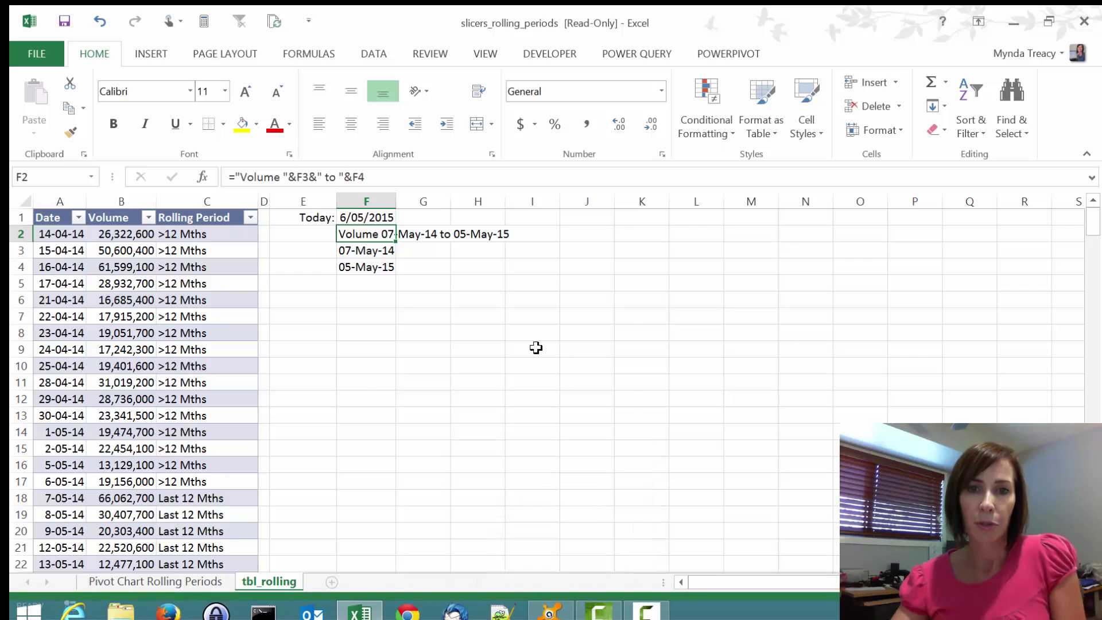
Add a chart title to the pivot chart on the Pivot Chart Rolling Periods sheet.
{"action": "left_click", "coordinate": [200, 580]}
{"action": "left_click", "coordinate": [540, 312]}
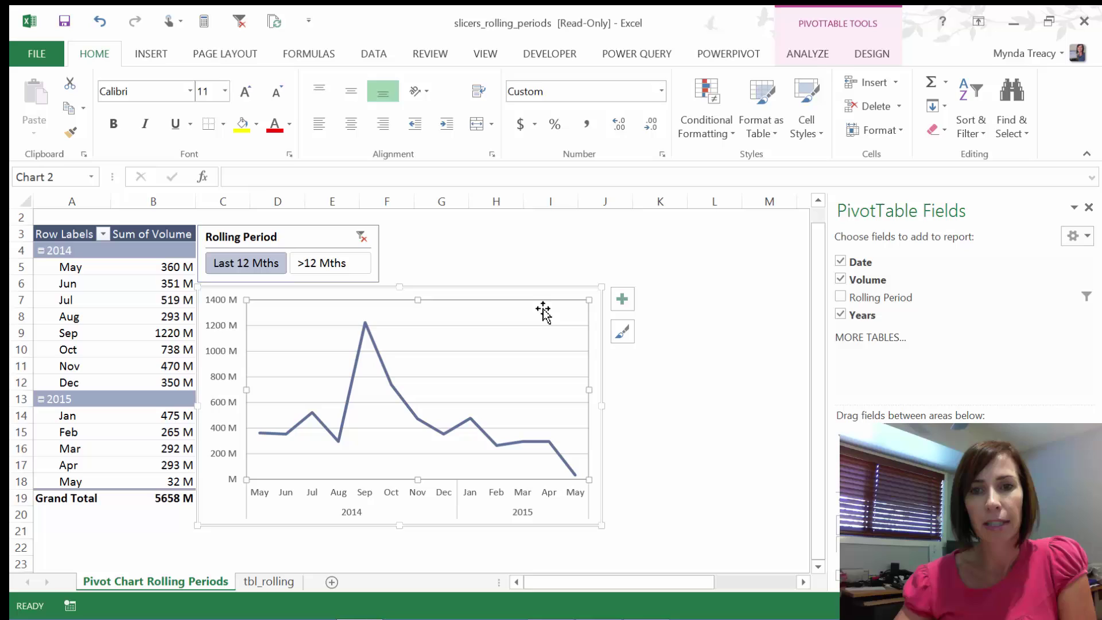
{"action": "left_click", "coordinate": [629, 306]}
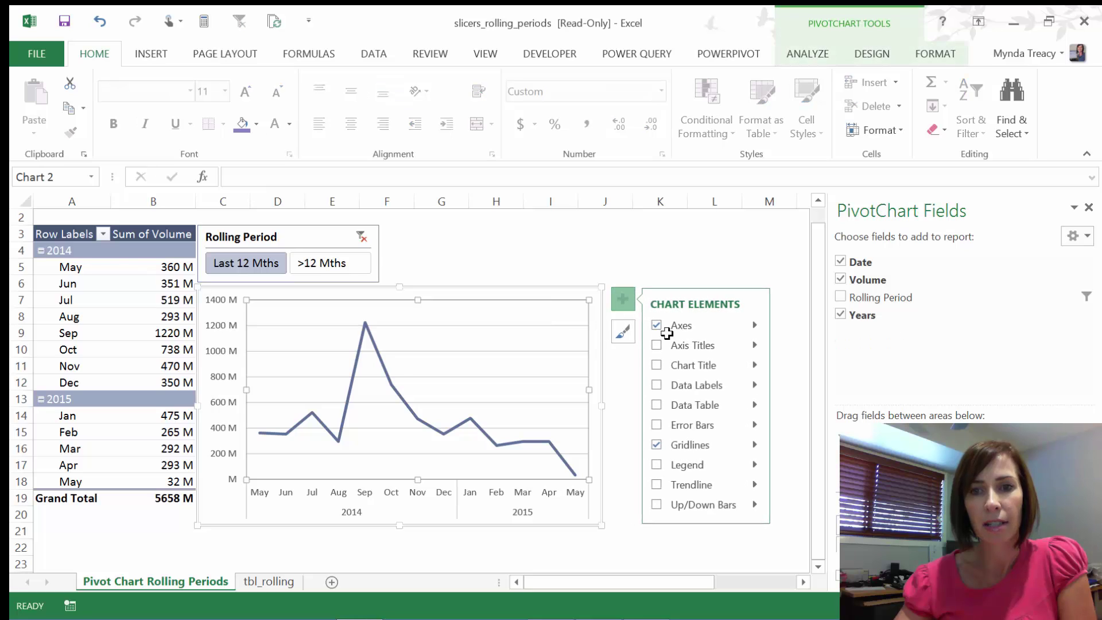
{"action": "left_click", "coordinate": [656, 365]}
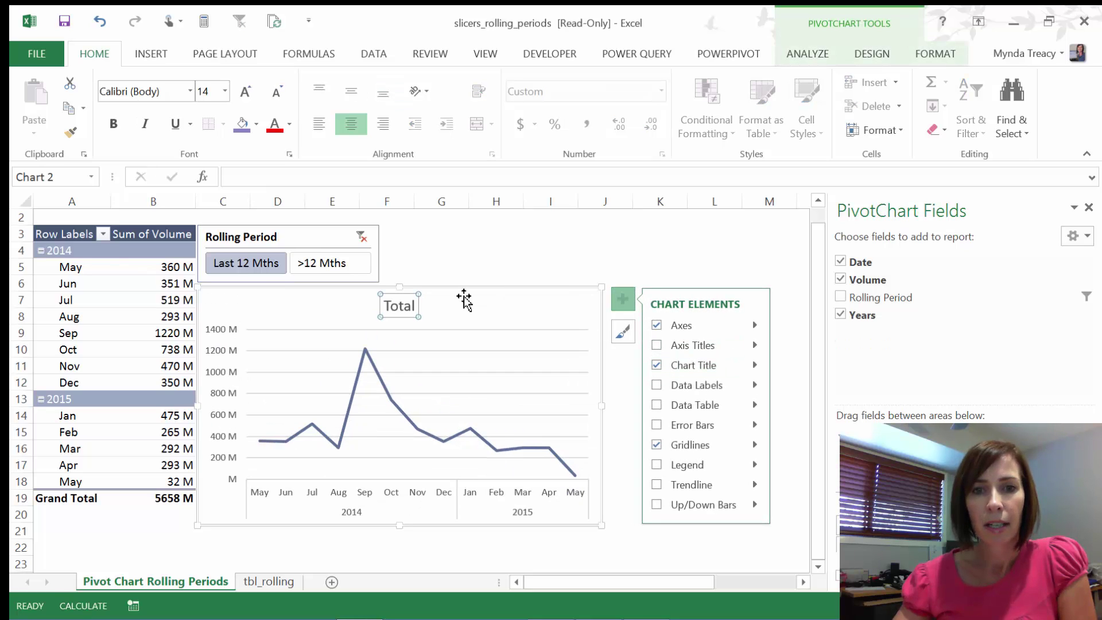
{"action": "left_click", "coordinate": [413, 301]}
{"action": "left_click", "coordinate": [413, 301]}
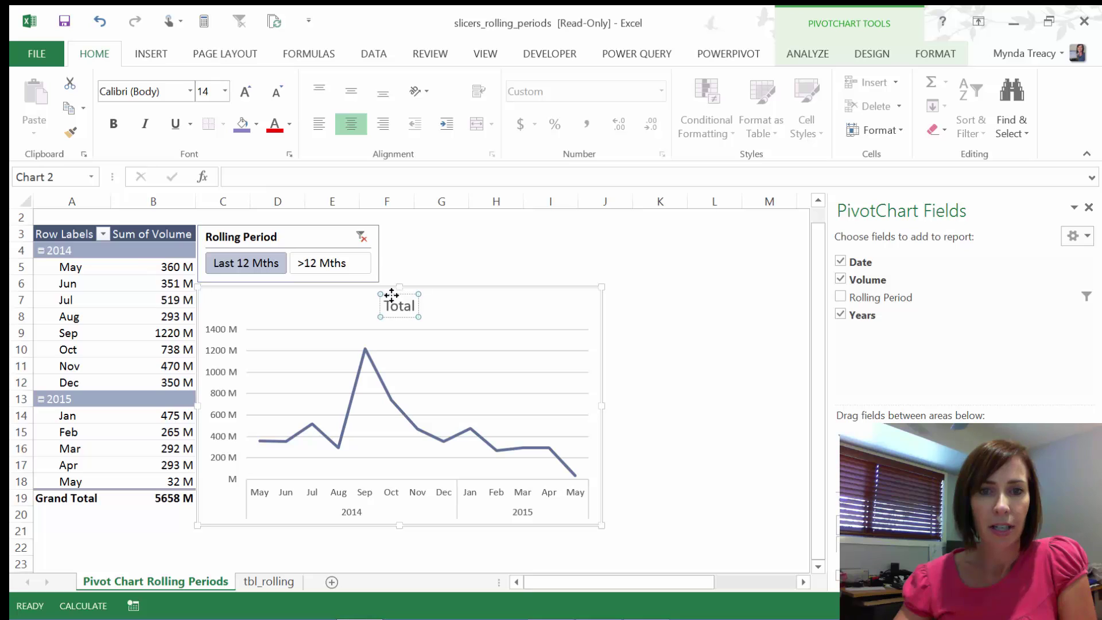
Link the chart title to tbl_rolling!F2 so it reads Volume 07-May-14 to 05-May-15.
{"action": "left_click", "coordinate": [248, 179]}
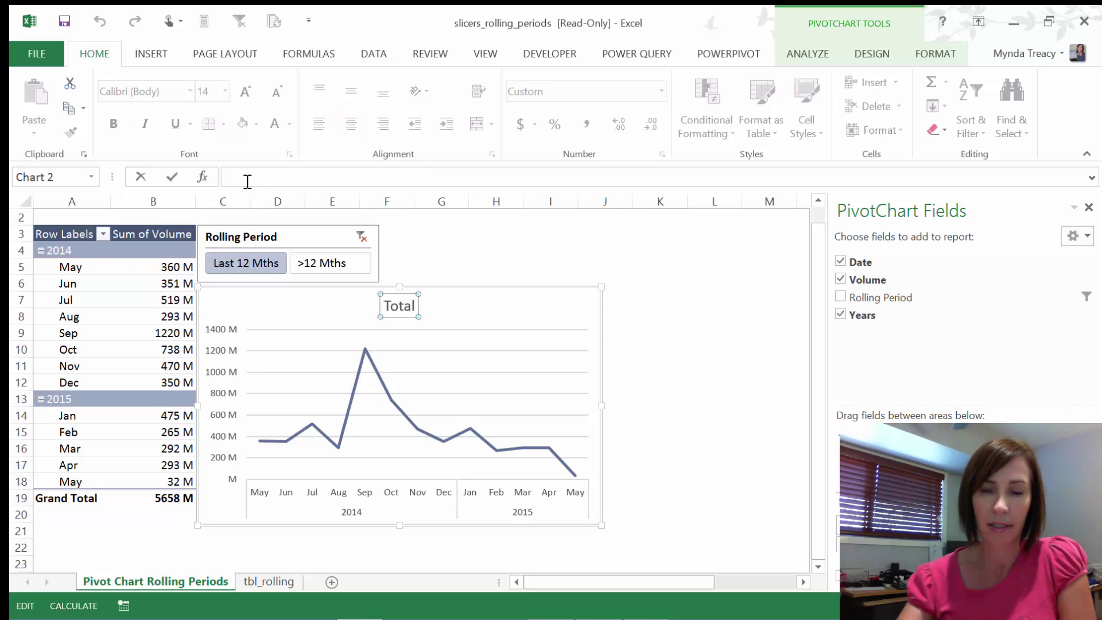
{"action": "type", "text": "="}
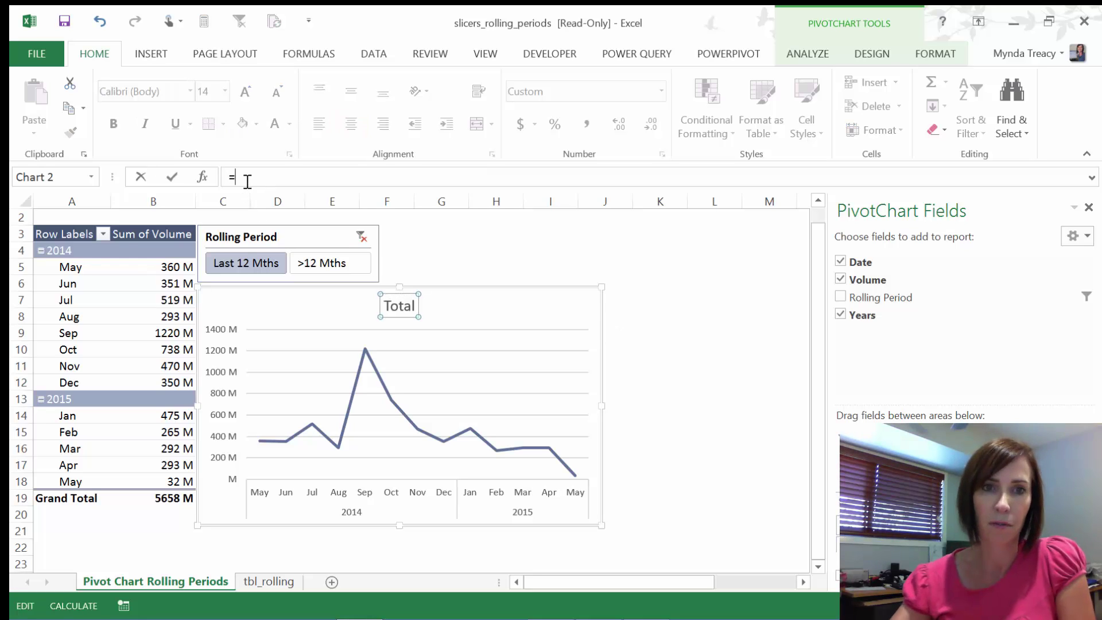
{"action": "left_click", "coordinate": [277, 581]}
{"action": "left_click", "coordinate": [362, 235]}
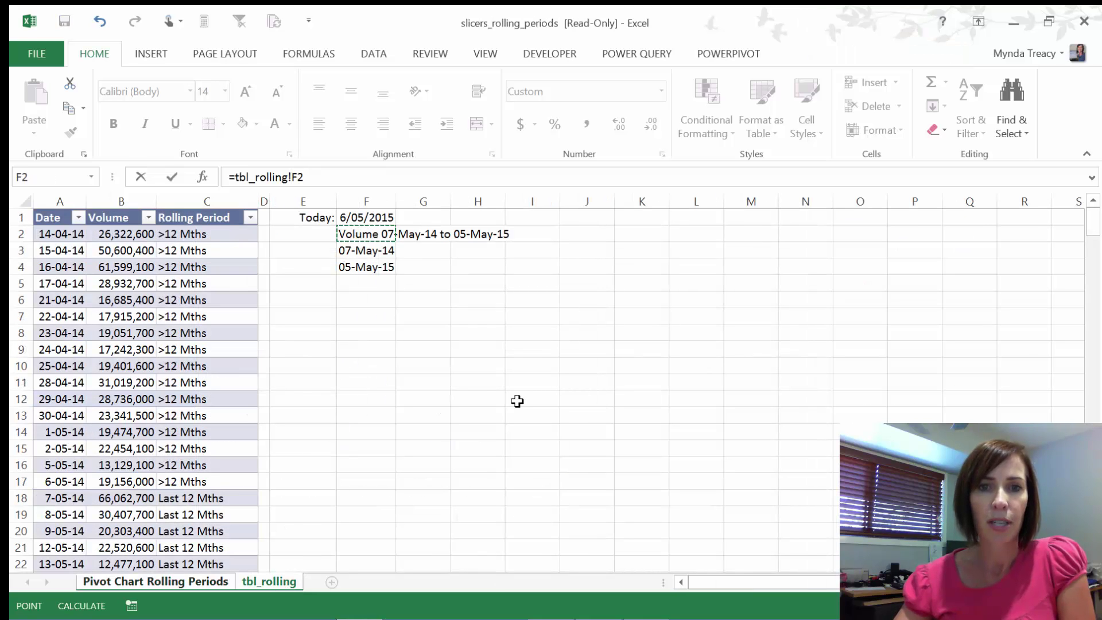
{"action": "key", "text": "Return"}
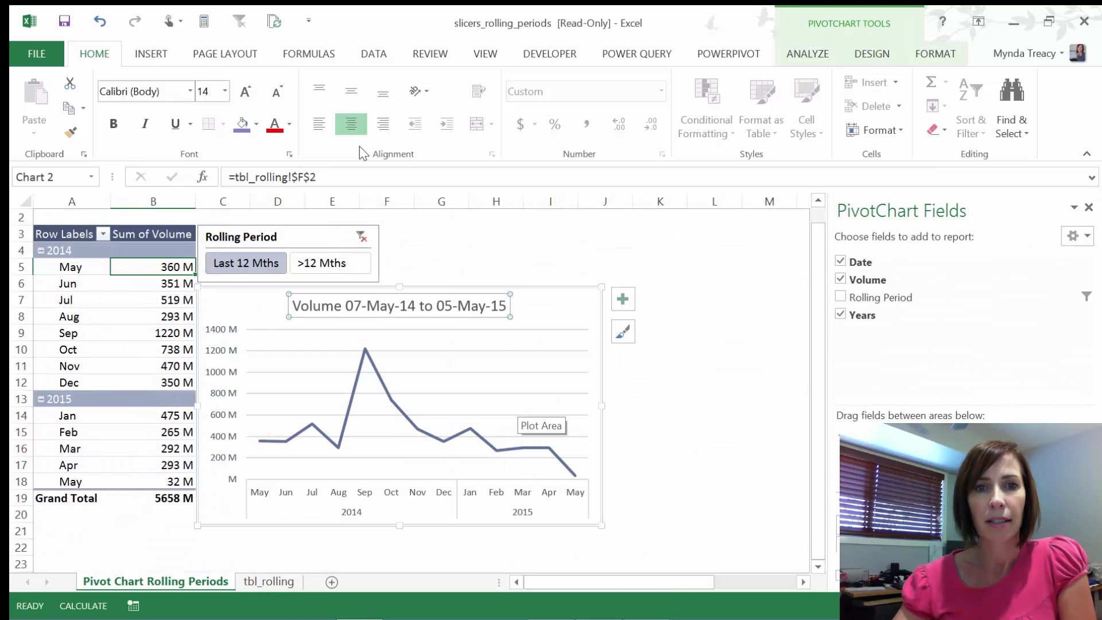
{"action": "left_click", "coordinate": [441, 233]}
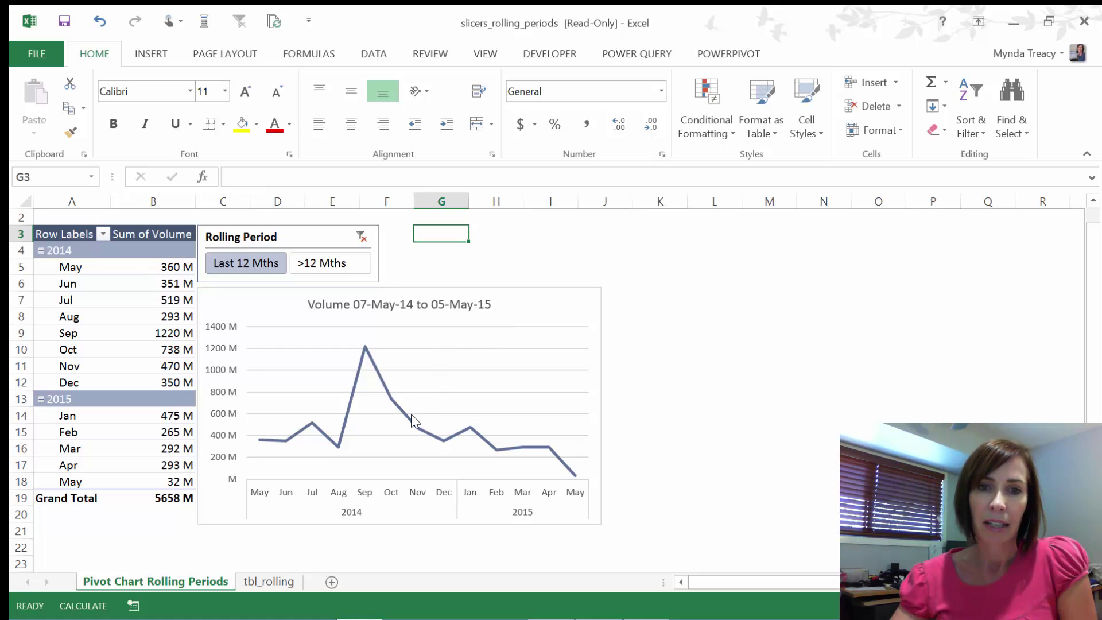
{"action": "left_click", "coordinate": [362, 305]}
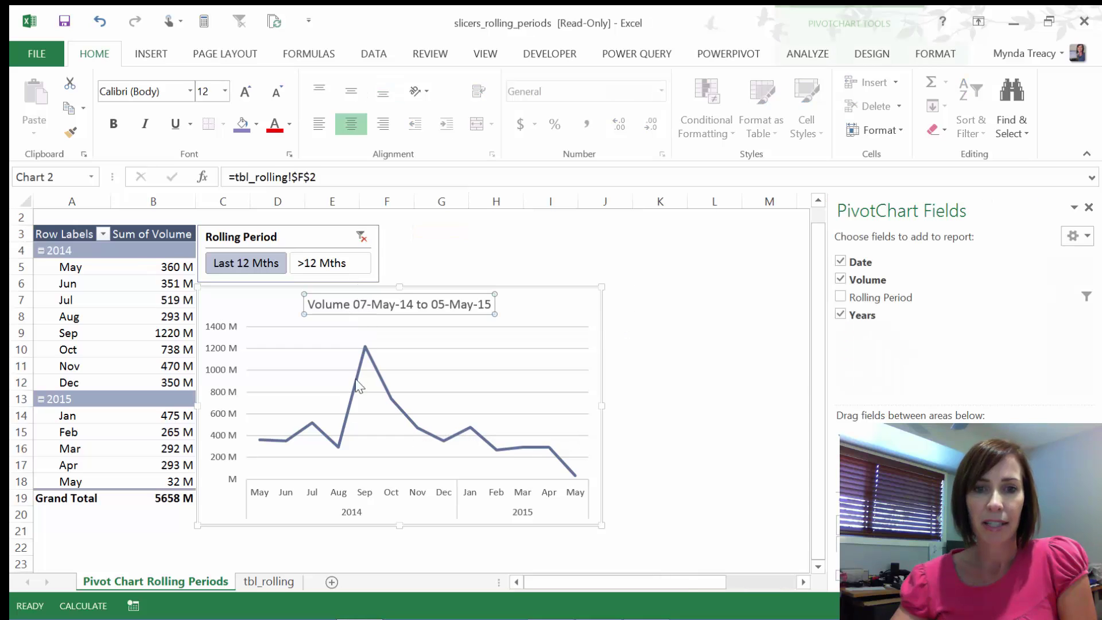
{"action": "left_click", "coordinate": [281, 583]}
{"action": "left_click", "coordinate": [374, 252]}
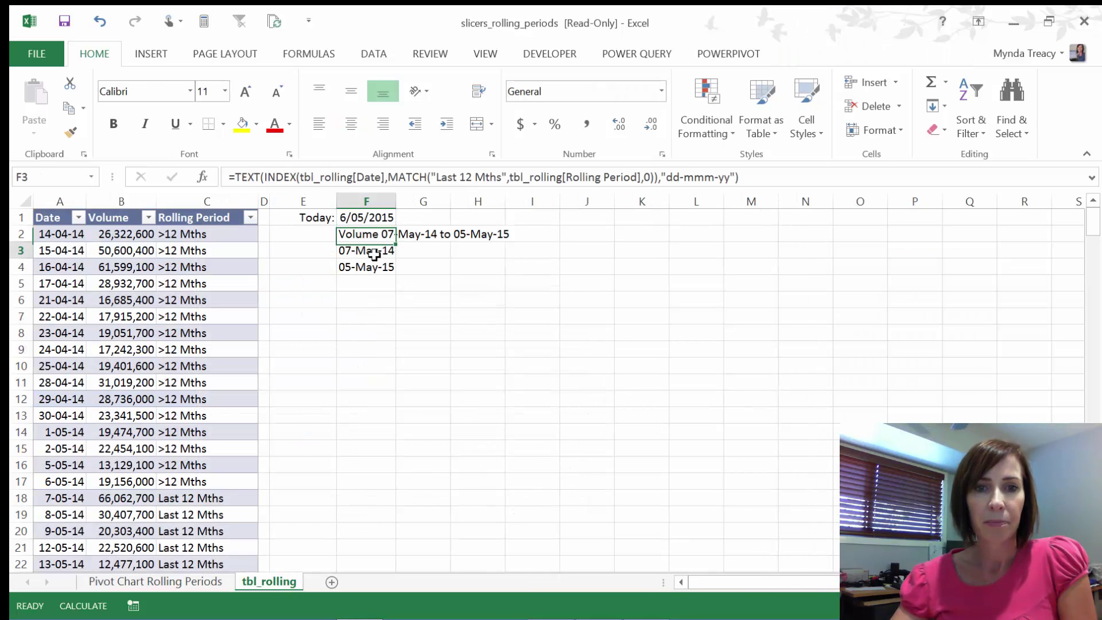
{"action": "key", "text": "Down"}
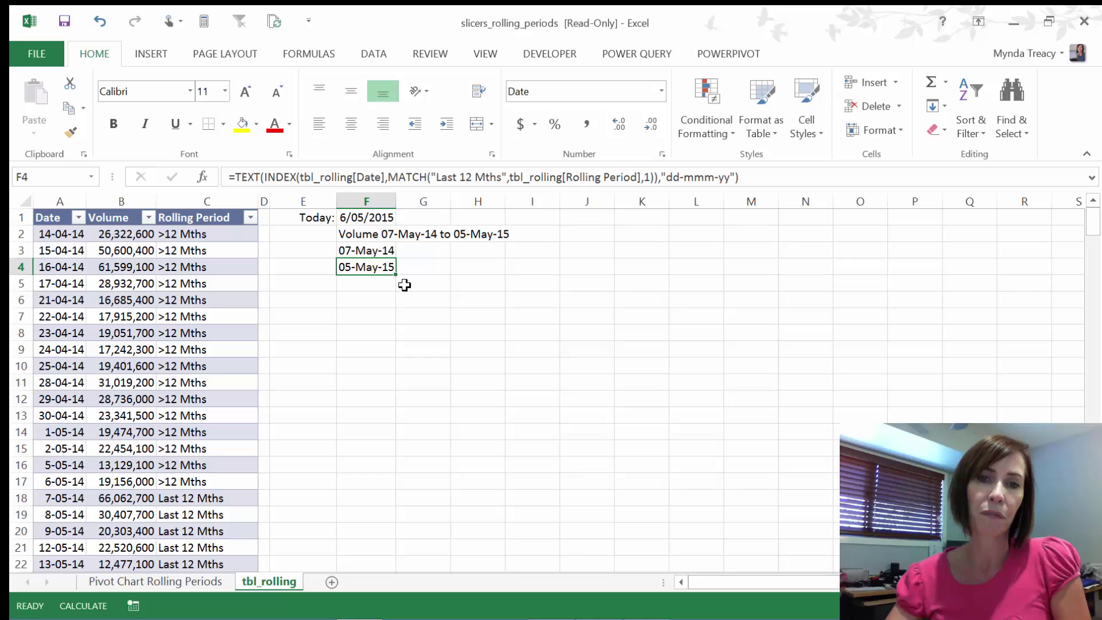
{"action": "key", "text": "Up"}
{"action": "key", "text": "Up"}
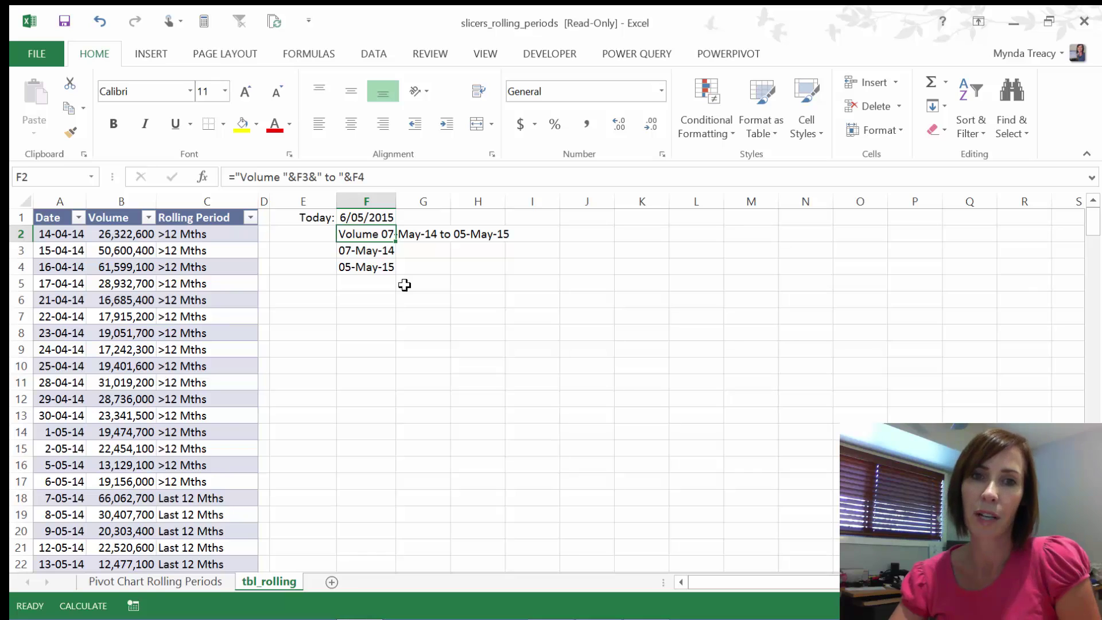
{"action": "key", "text": "Down"}
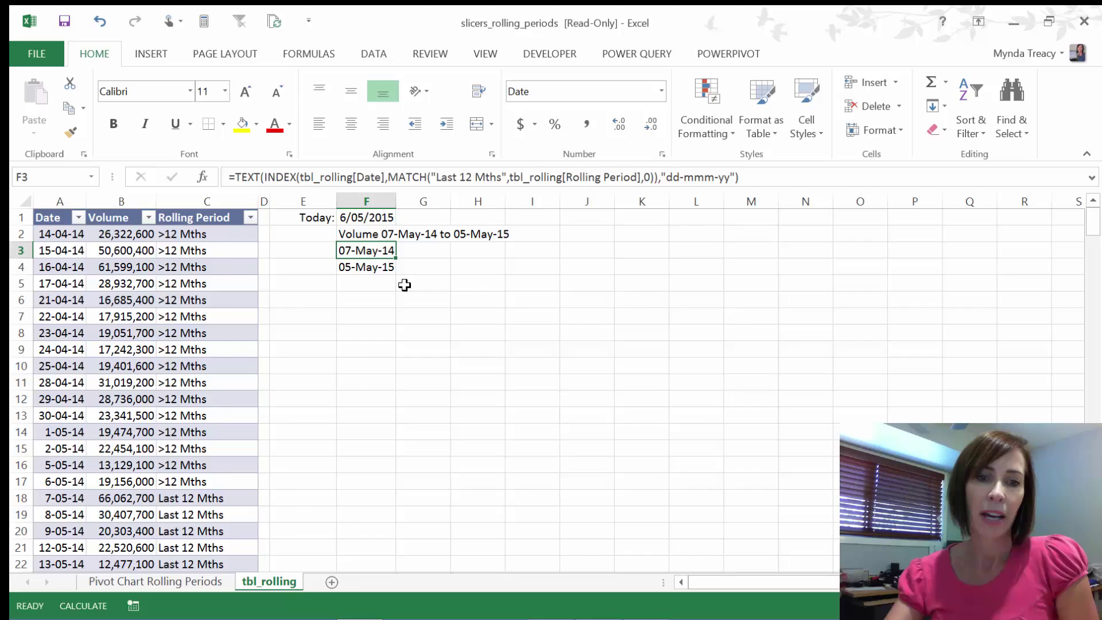
{"action": "key", "text": "ctrl+Page_Up"}
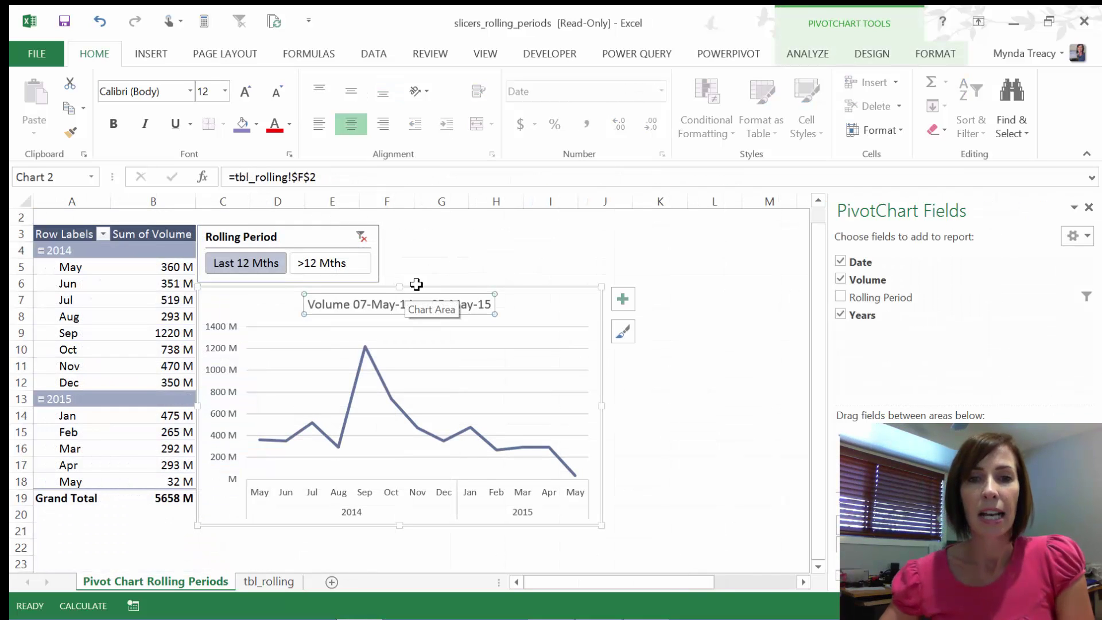
{"action": "left_click", "coordinate": [434, 262]}
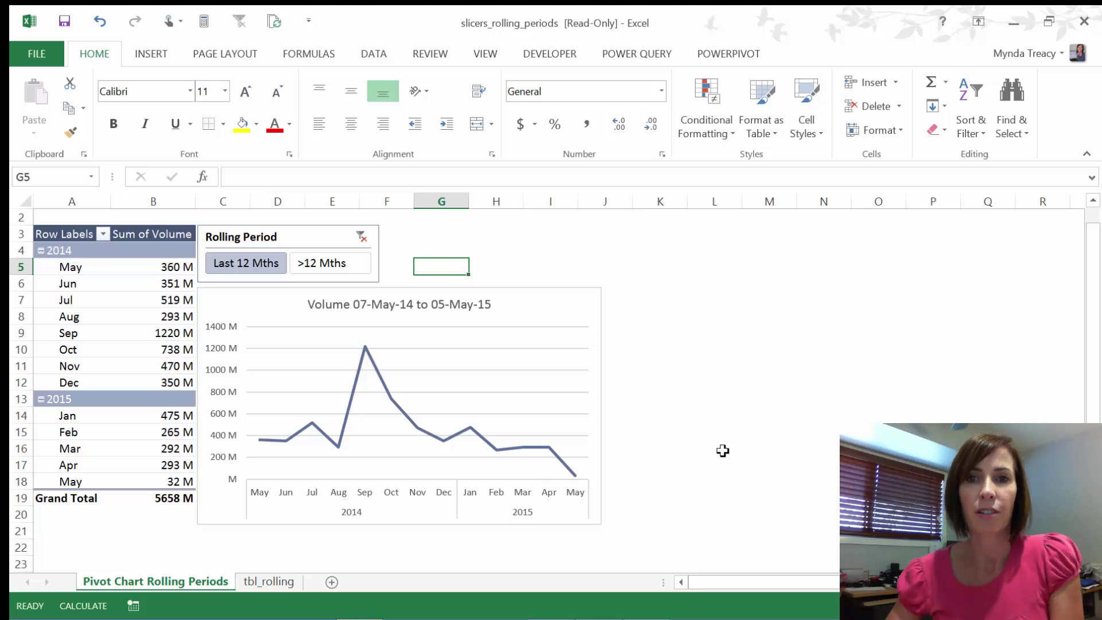